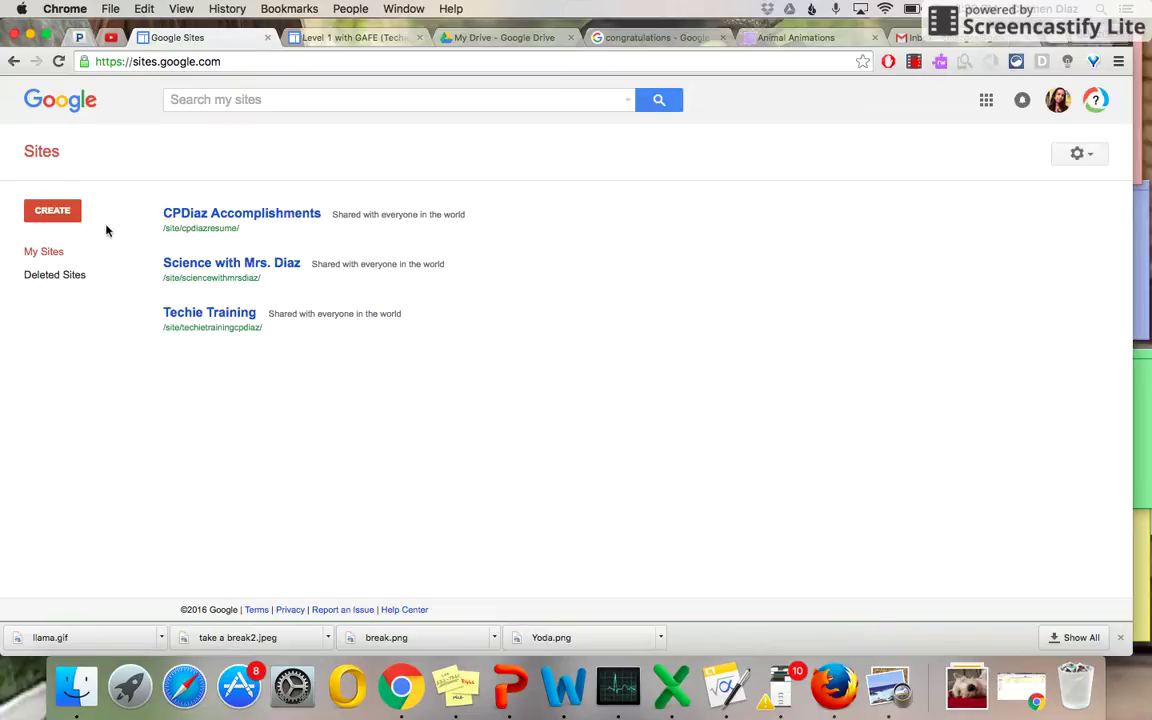
Start a new site from the blank template and name it "Google Training Sample"
left_click(55, 213)
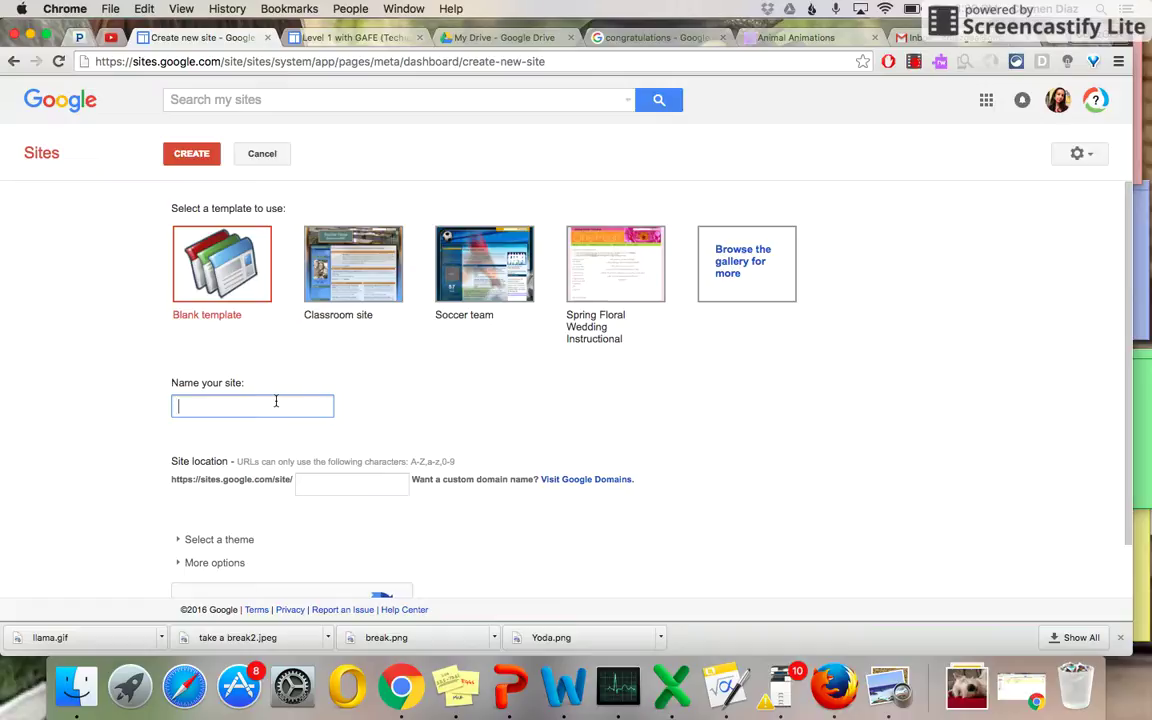
type("Google Training sample")
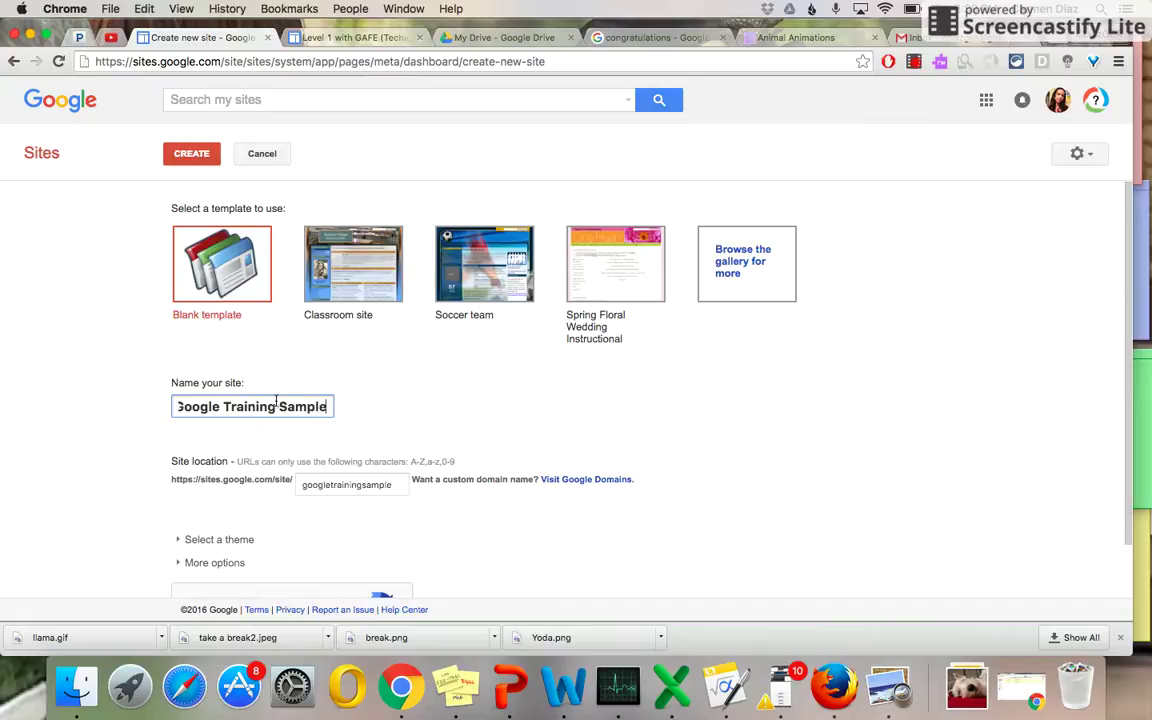
scroll(214, 402, "down", 2)
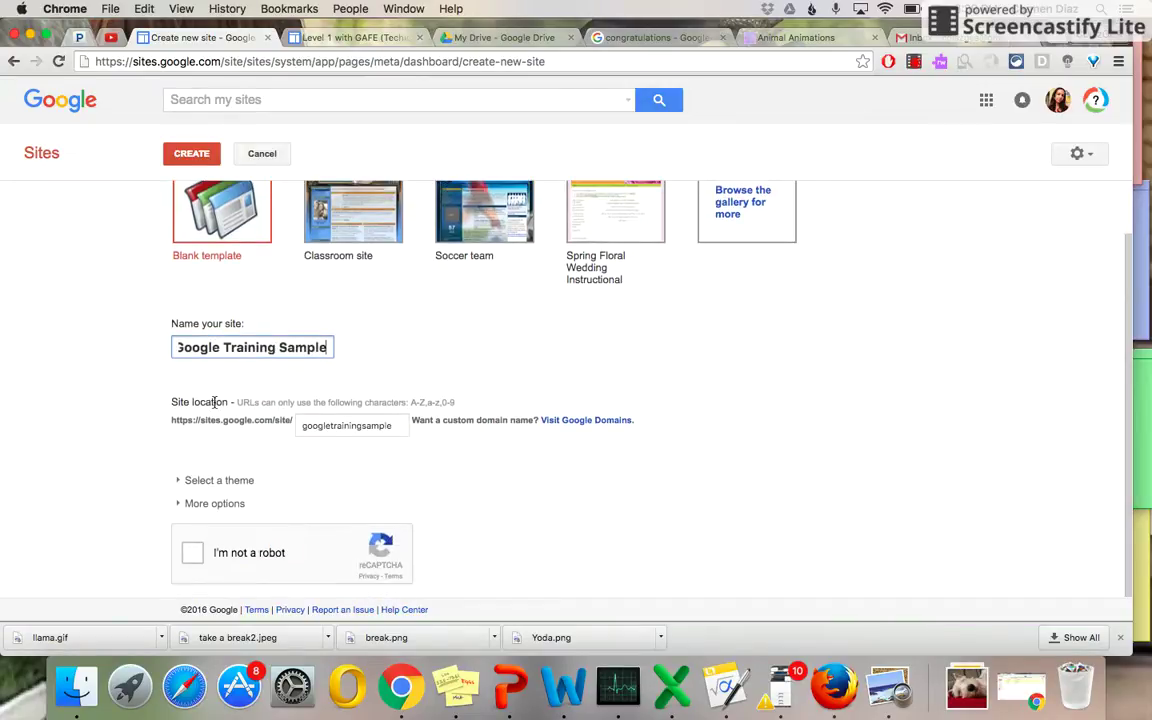
Choose the Legal Pad theme for the new site
left_click(177, 482)
scroll(740, 430, "down", 6)
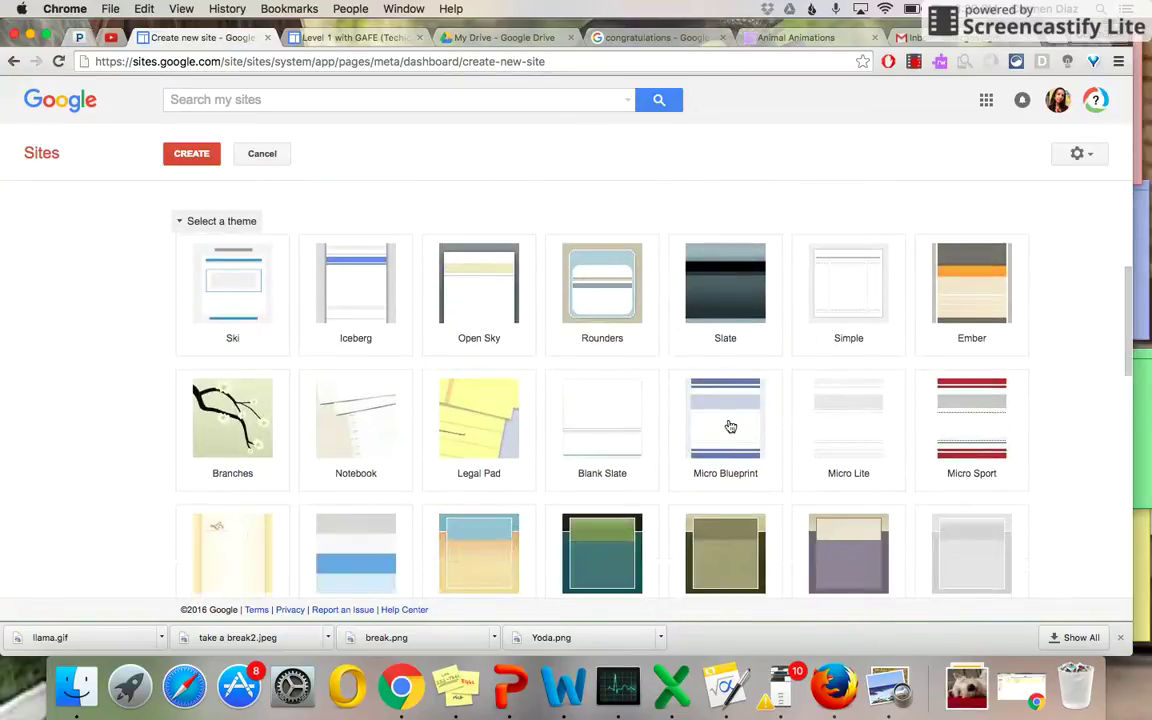
scroll(730, 427, "down", 3)
left_click(461, 301)
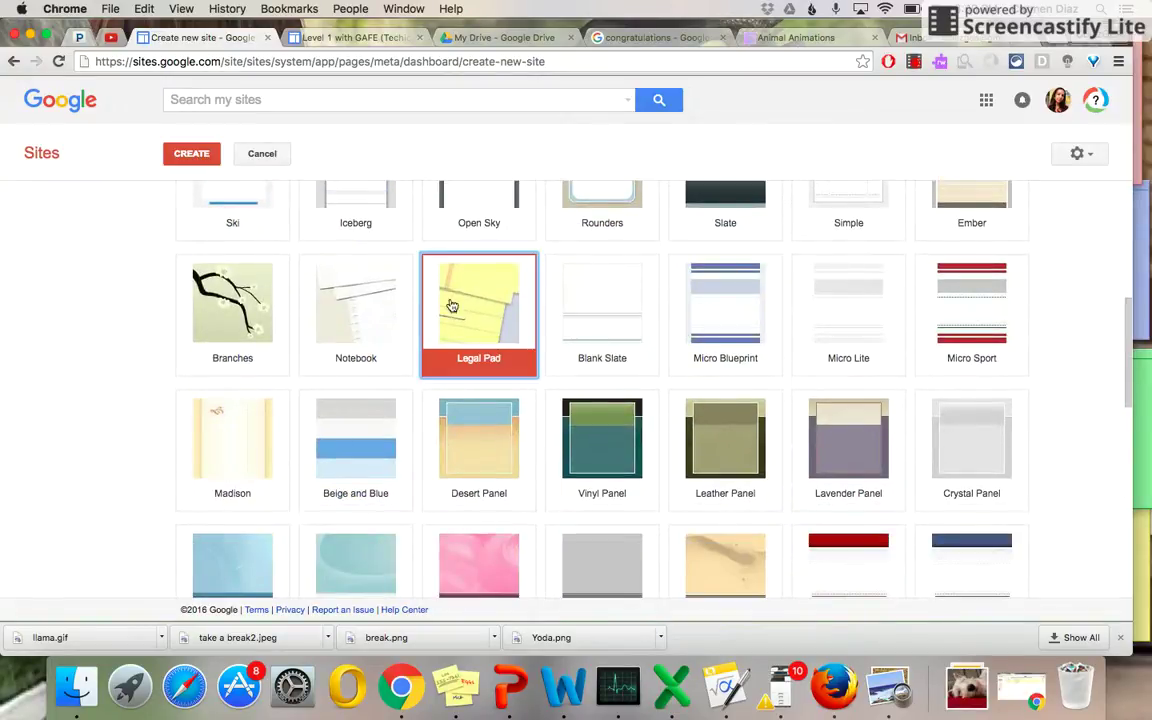
Complete the "I'm not a robot" check and try to create the site
scroll(147, 406, "down", 6)
scroll(147, 406, "down", 8)
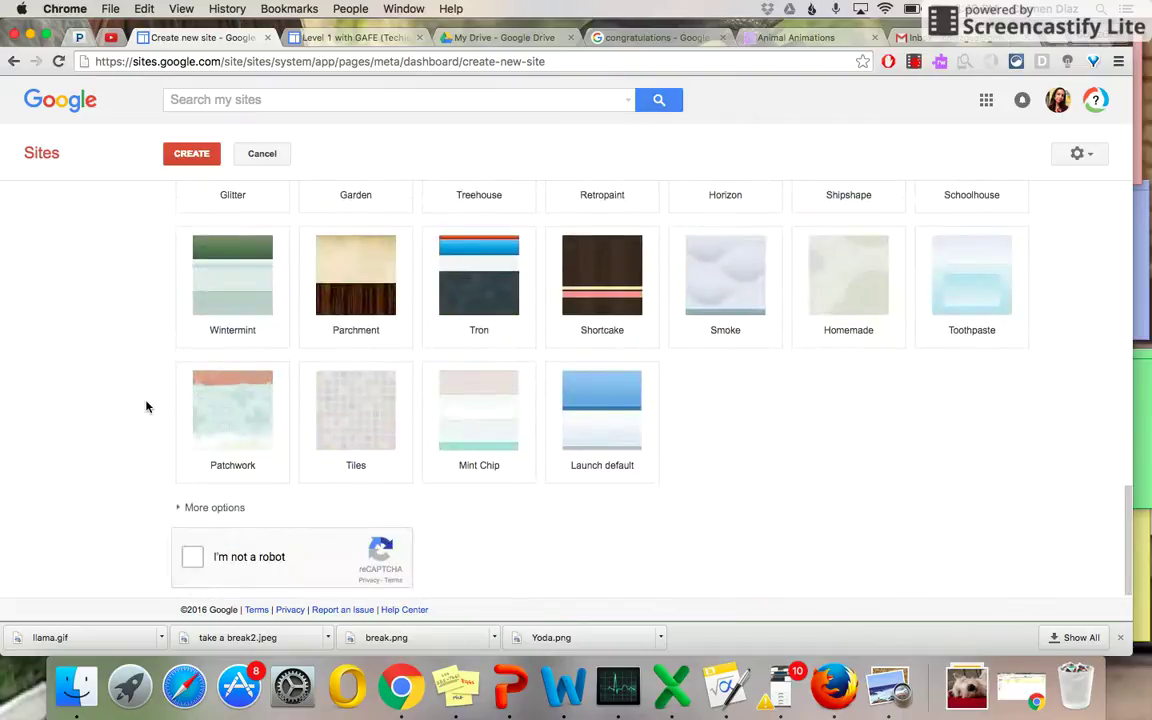
left_click(193, 556)
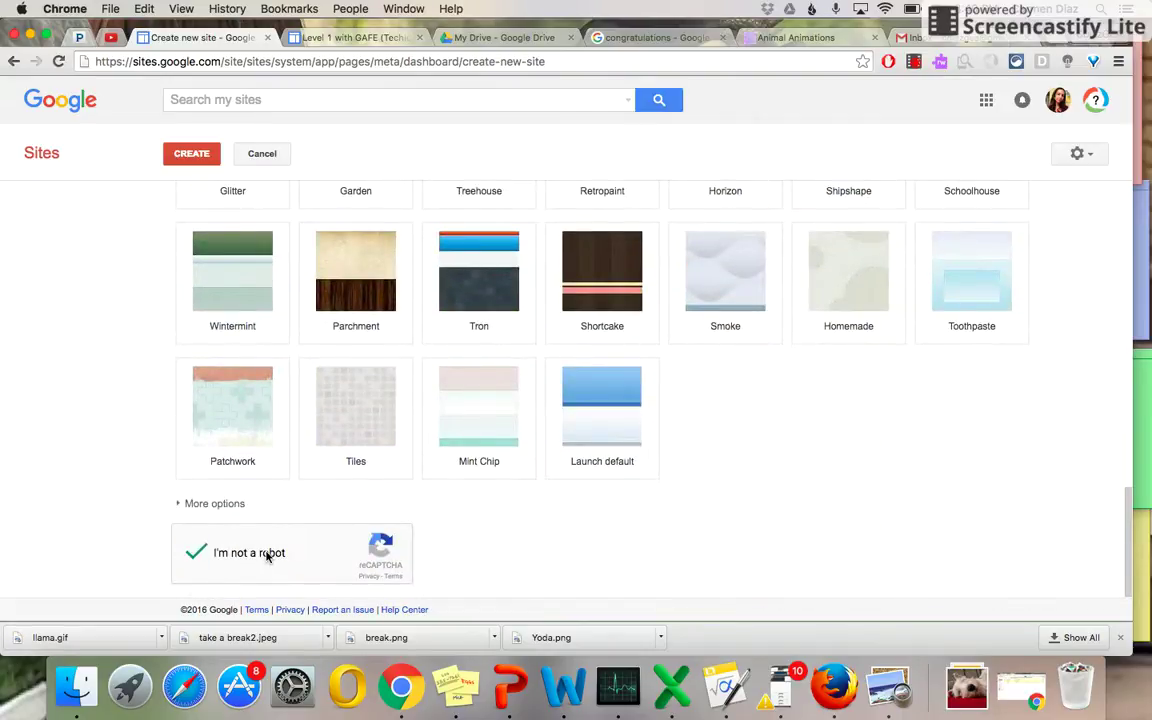
left_click(187, 157)
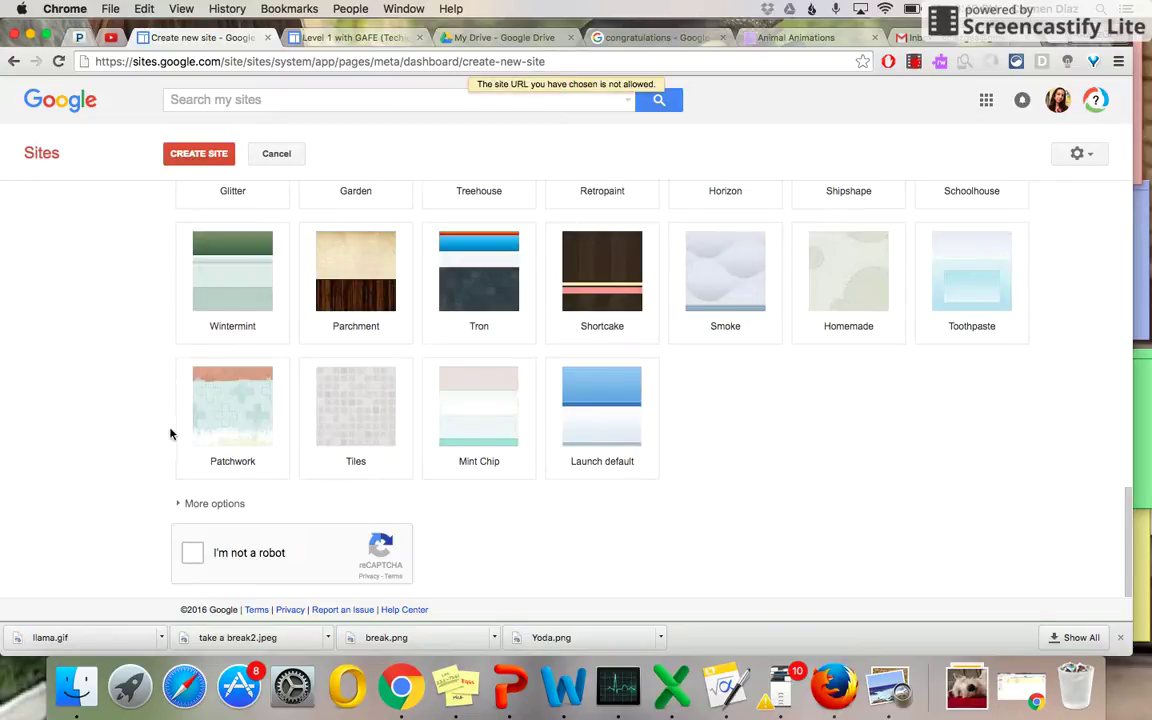
Replace the site name with "CPDIAZ Sample" so that the site location follows it
scroll(140, 440, "up", 5)
scroll(137, 439, "up", 10)
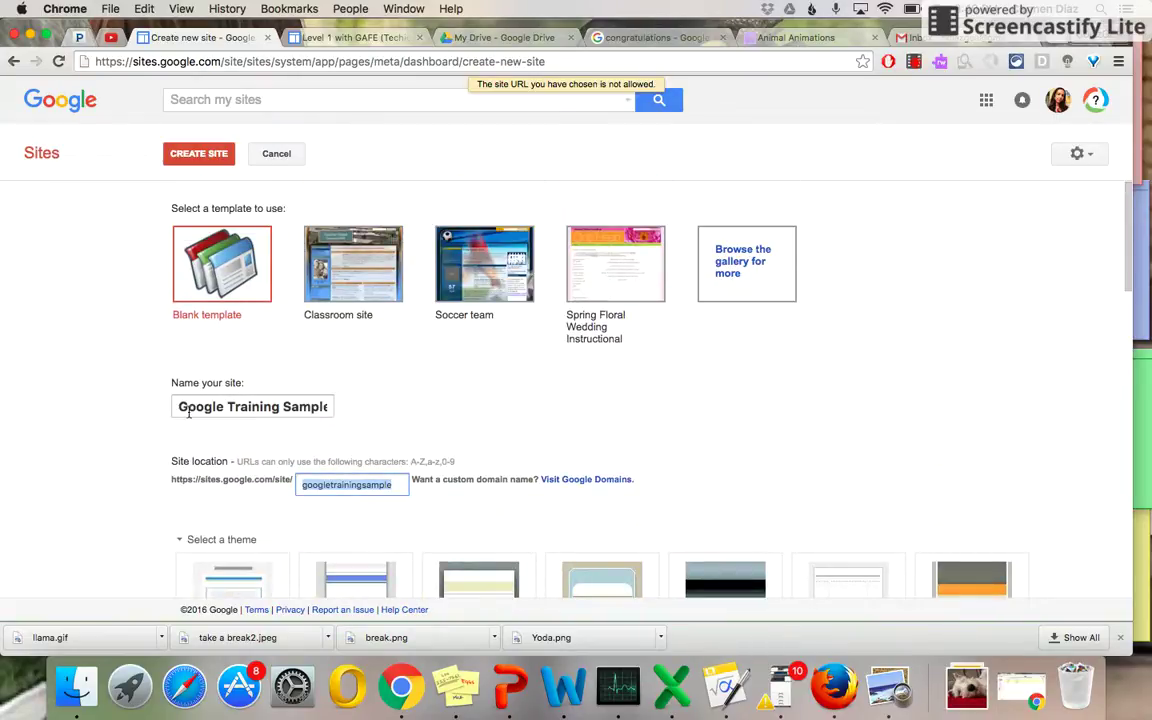
left_click_drag(176, 400, 345, 407)
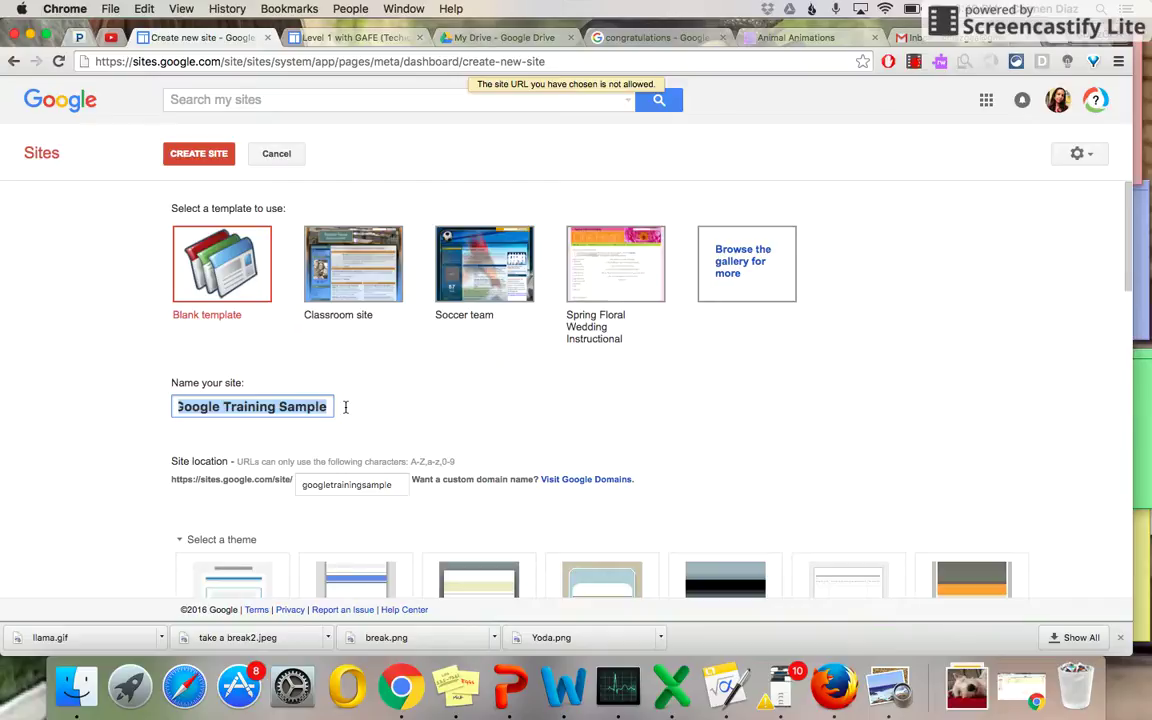
type("CPDIAZ")
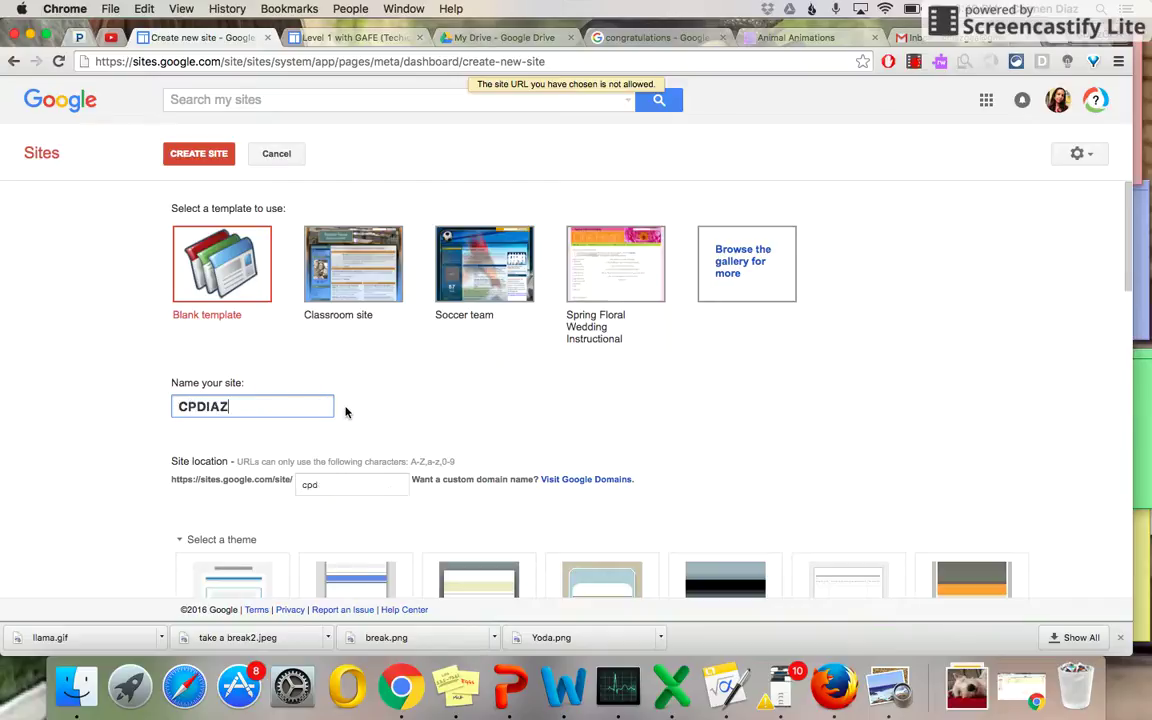
type(" Sample")
Complete the "I'm not a robot" check again and create the site
scroll(323, 378, "down", 10)
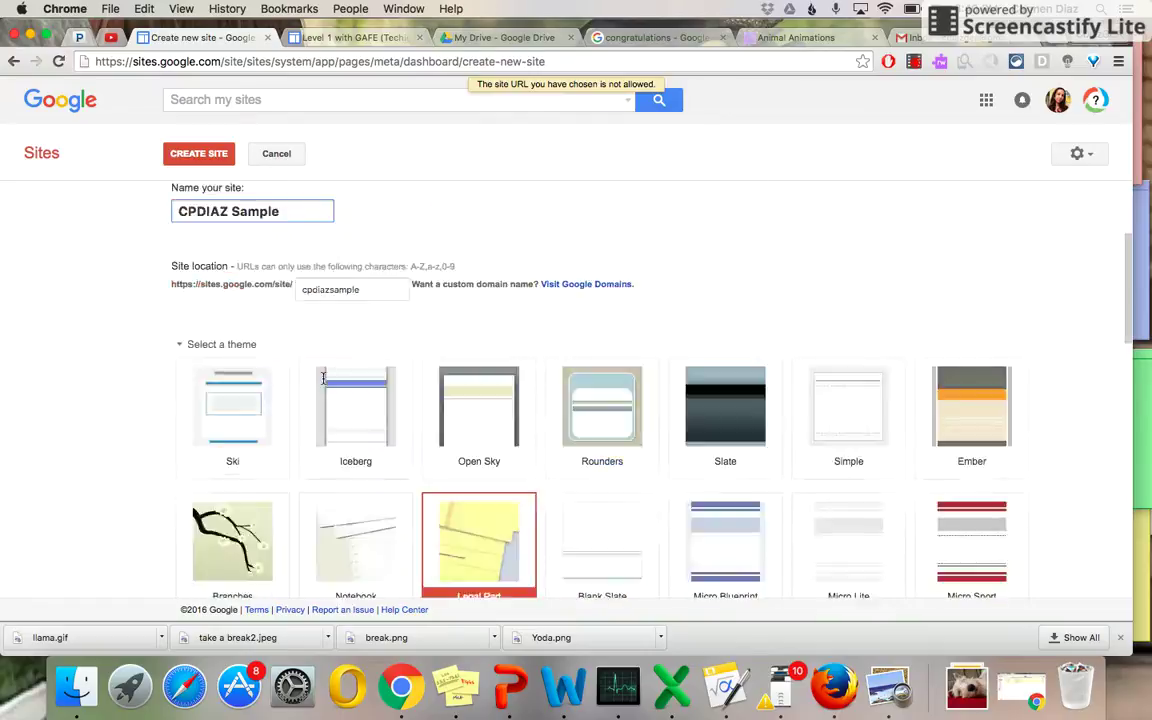
scroll(323, 378, "down", 3)
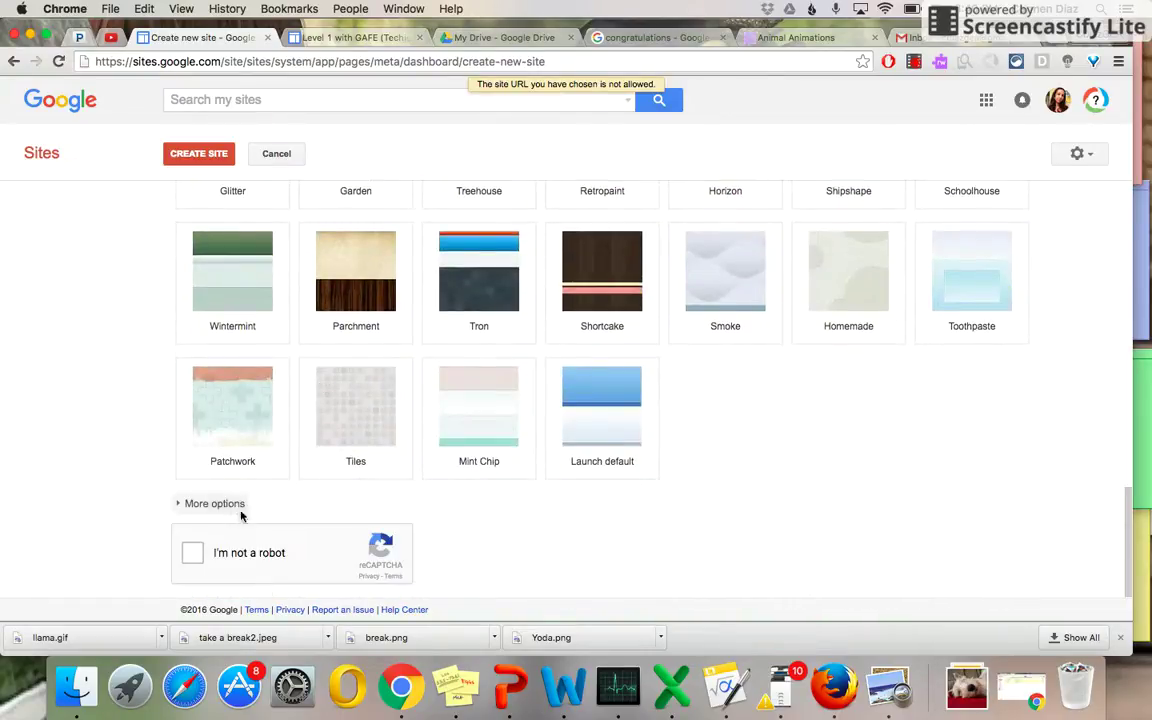
left_click(192, 552)
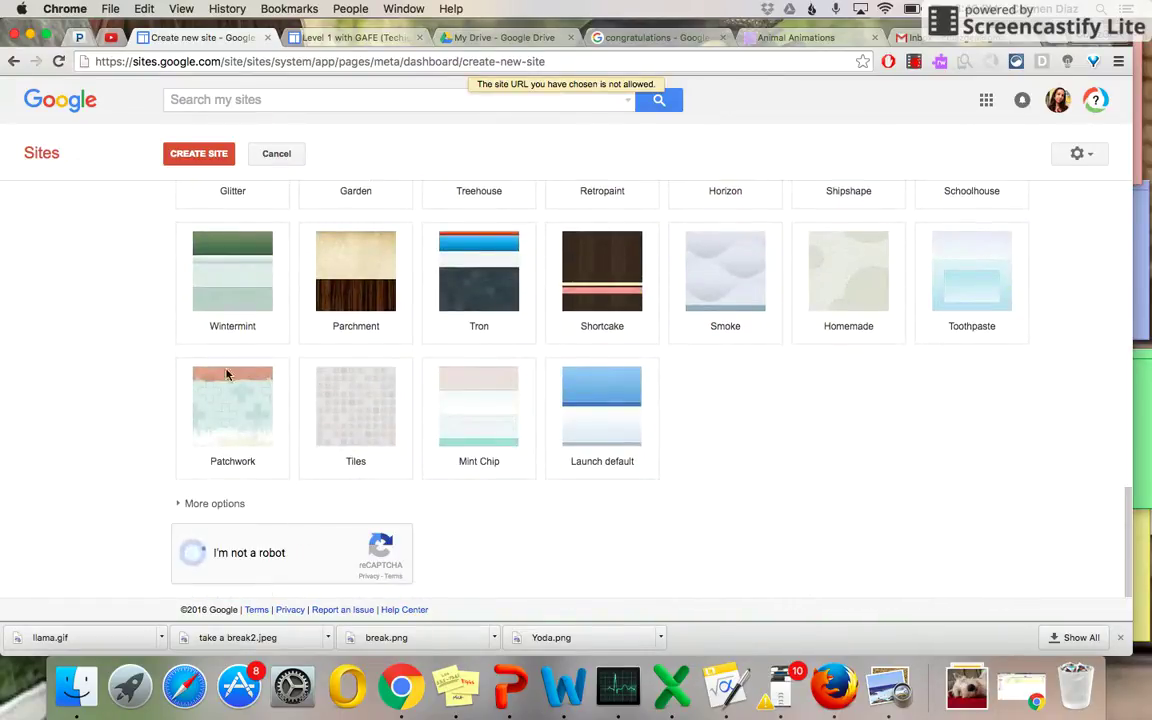
scroll(199, 357, "up", 1)
scroll(199, 357, "up", 5)
left_click(192, 154)
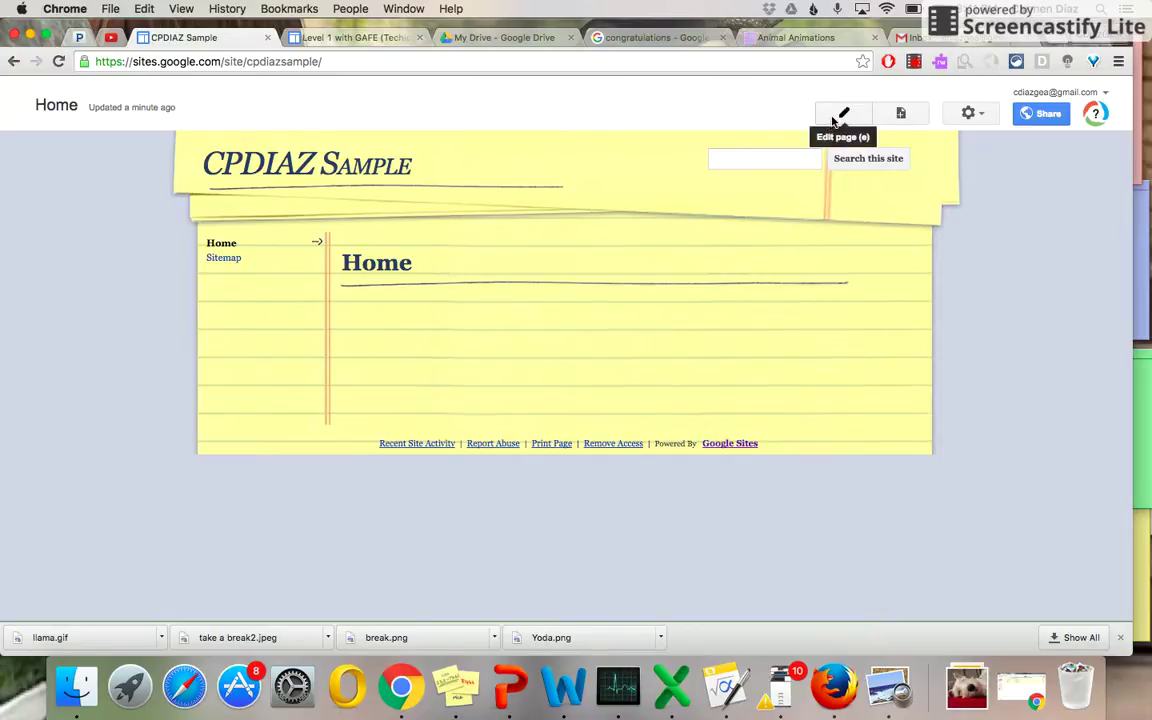
Review the site's address, sharing settings and the permission levels for invited people, and return to the site's home page
left_click(289, 58)
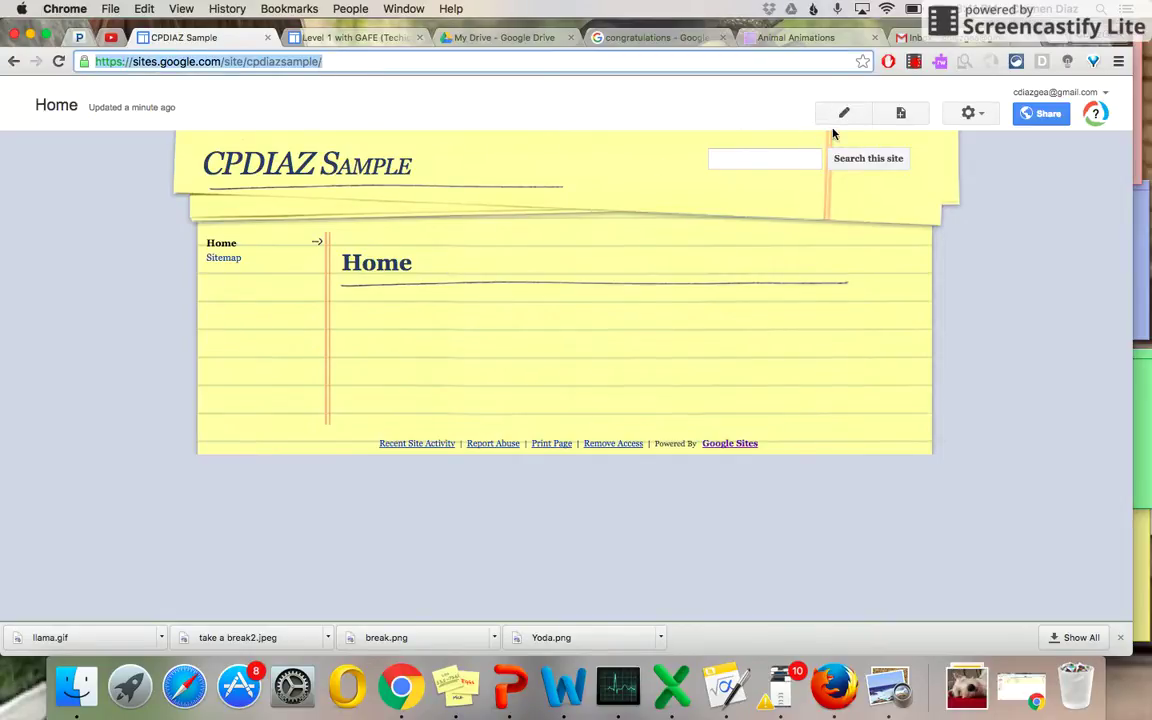
left_click(1050, 115)
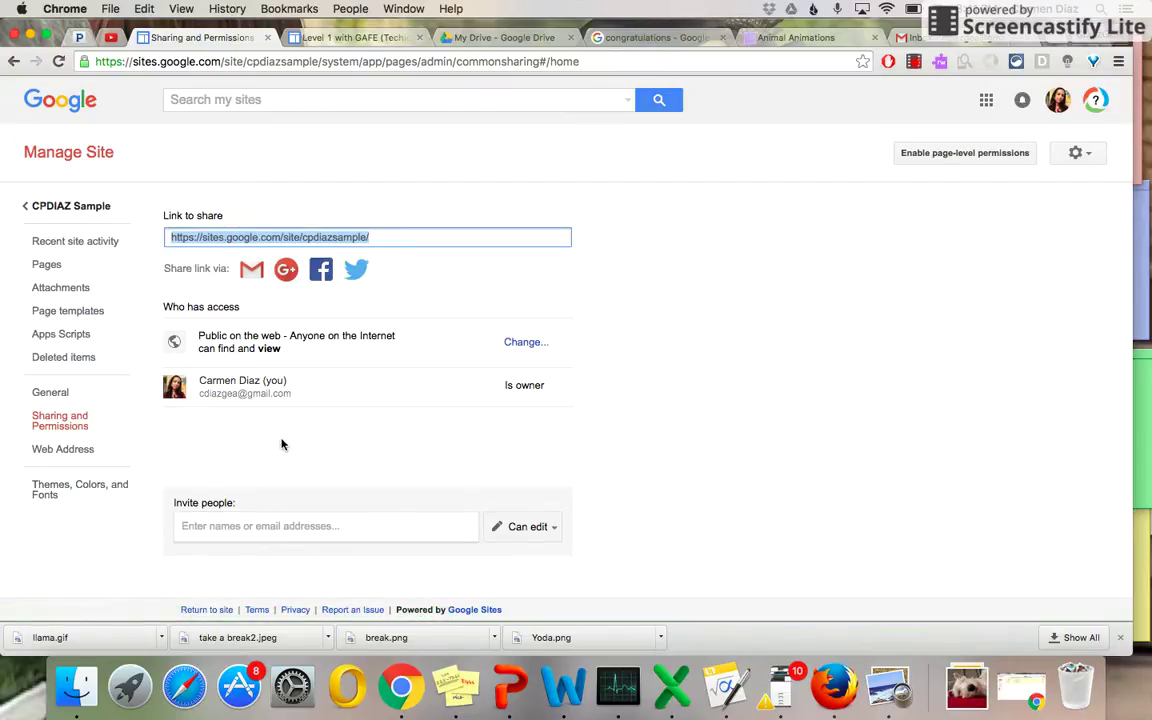
left_click(519, 528)
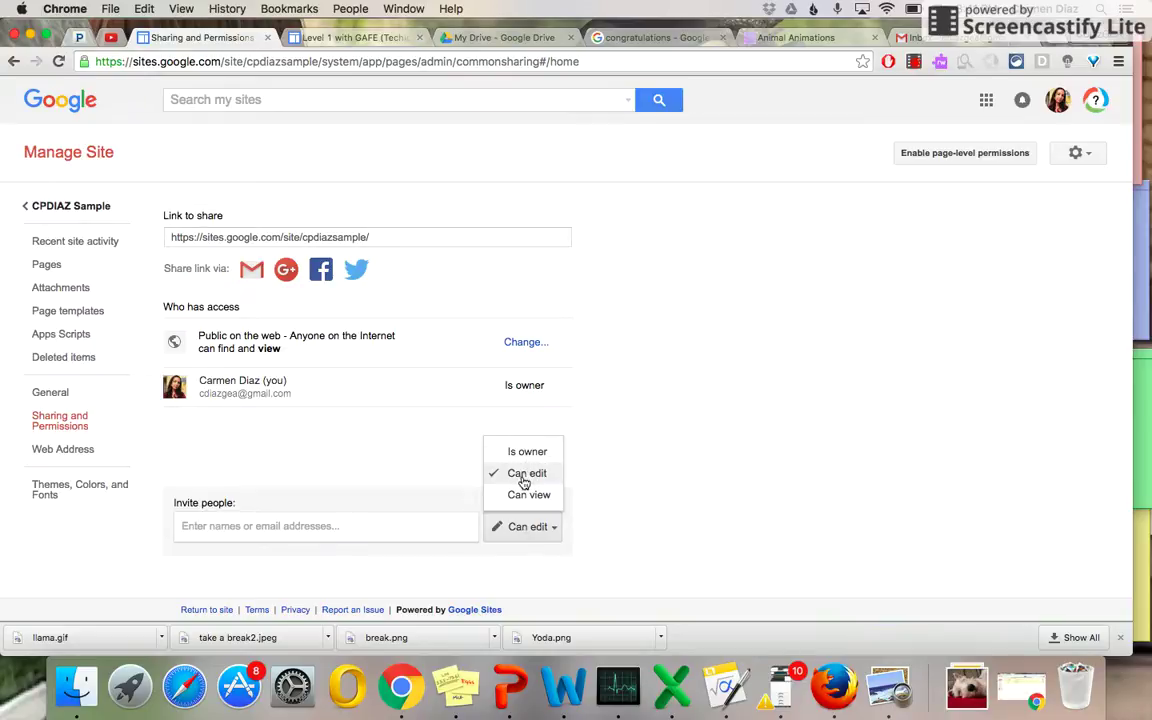
left_click(447, 484)
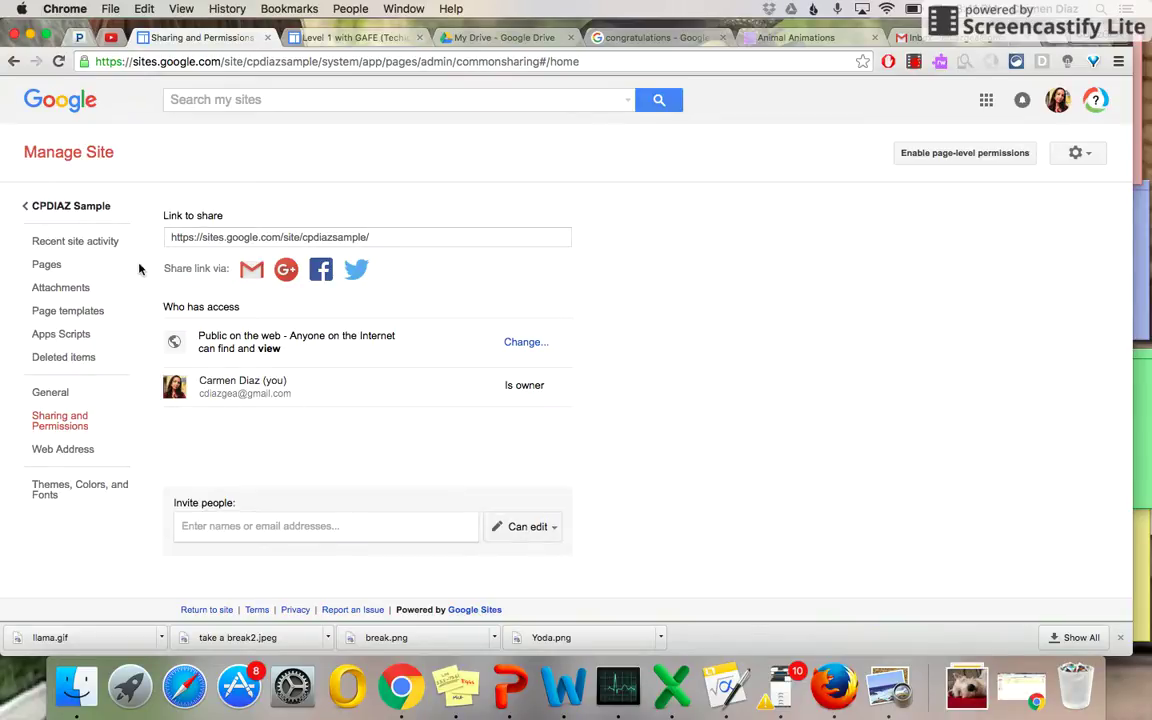
left_click(88, 207)
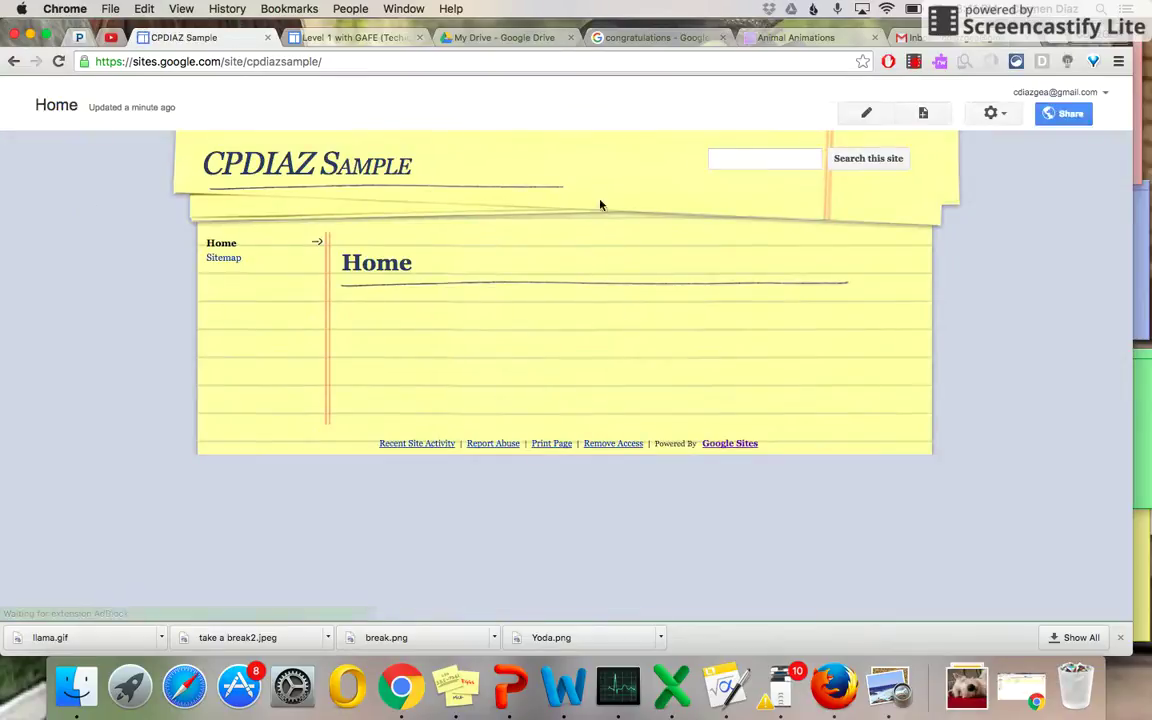
Edit the home page to have the title "Welcome" and the body text "Test site.", and save it
left_click(862, 113)
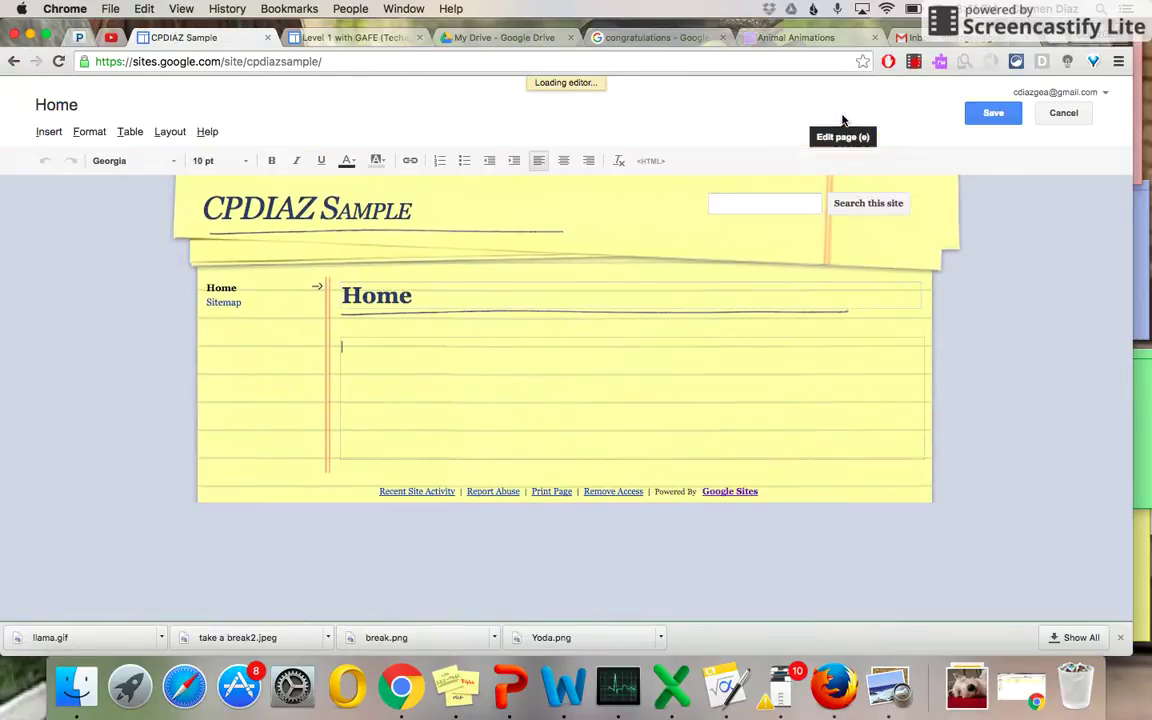
left_click_drag(450, 291, 338, 290)
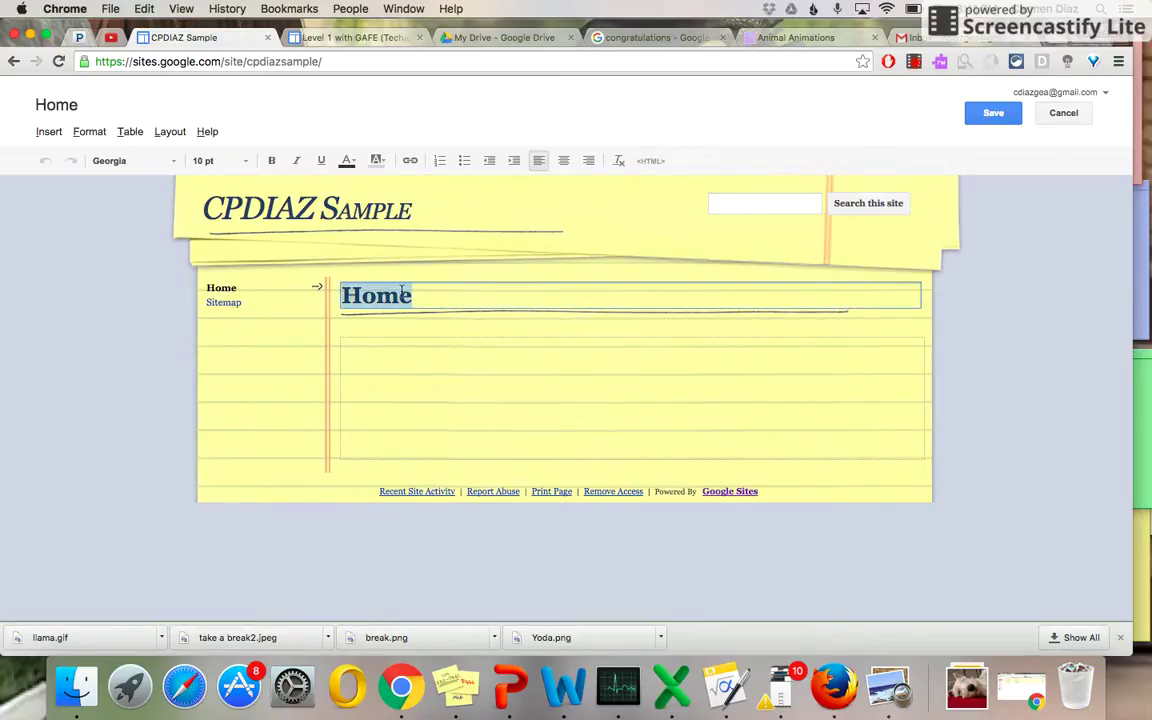
type("Welcome")
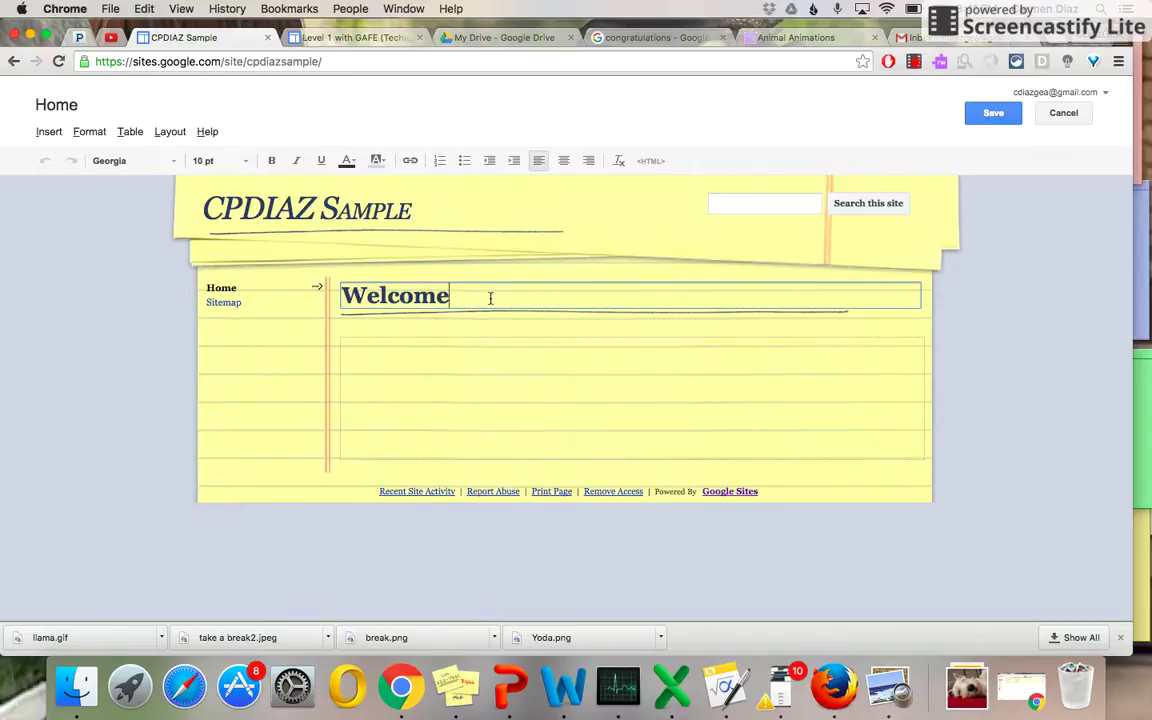
left_click(454, 355)
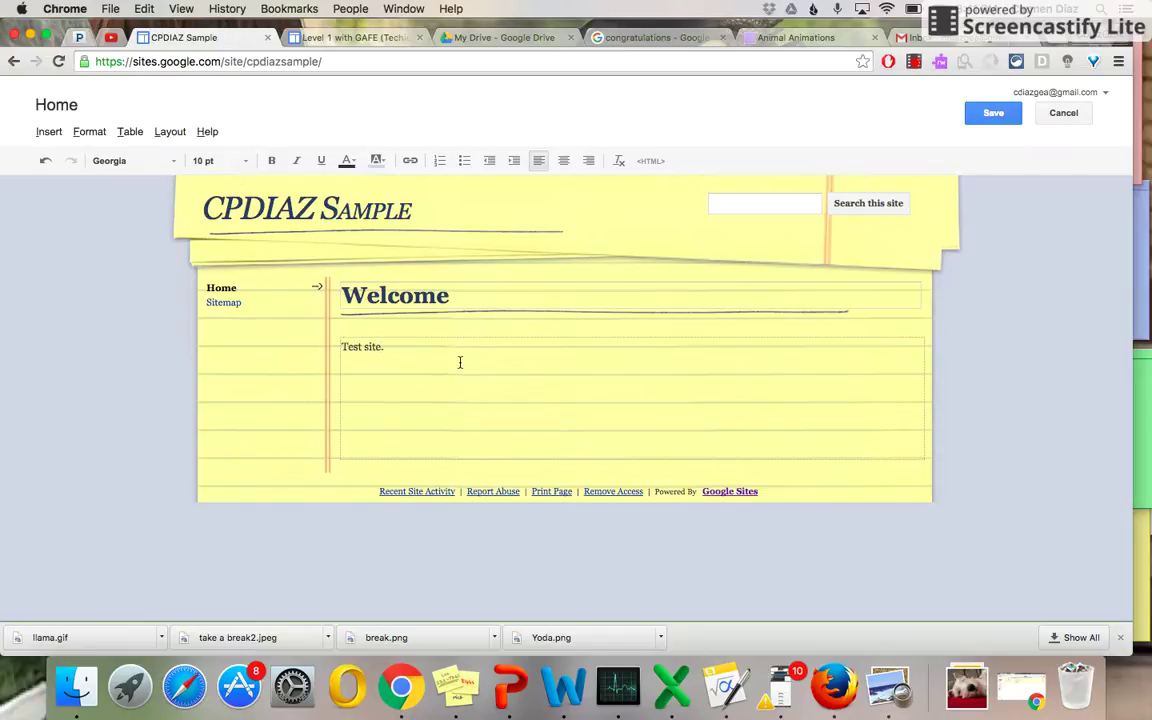
left_click(994, 115)
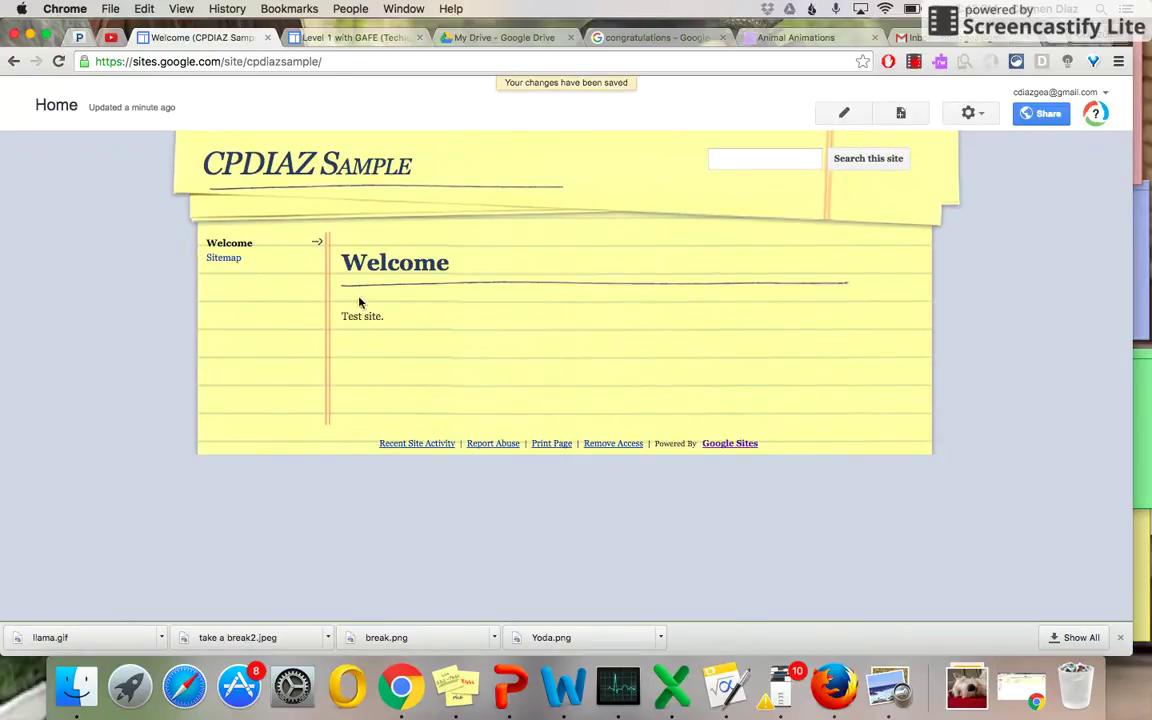
Reopen the Welcome page for editing, look over the insert and format options, and apply the Two column (simple) layout
left_click(843, 113)
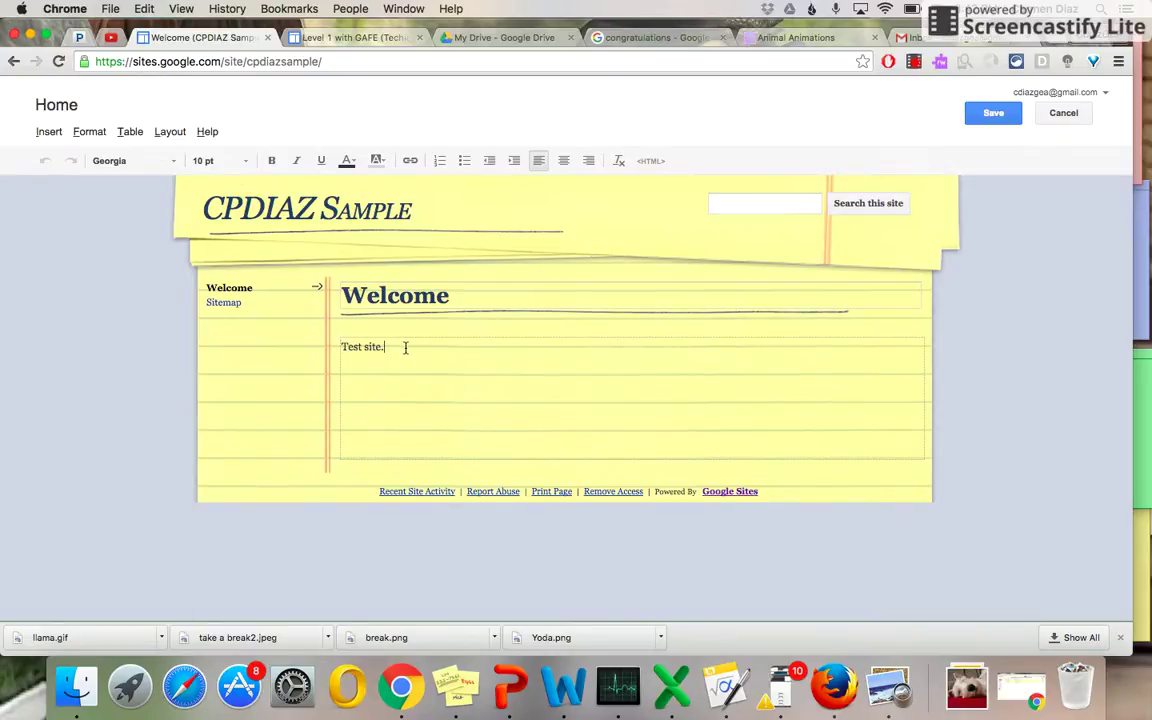
left_click(47, 132)
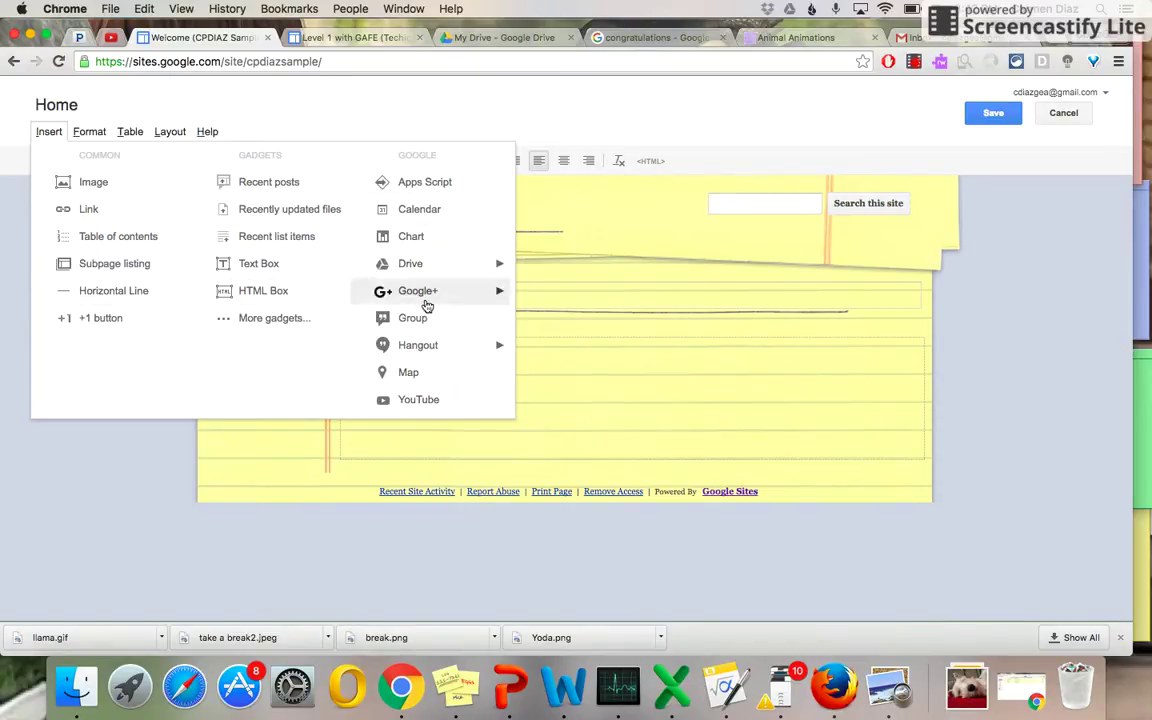
mouse_move(430, 296)
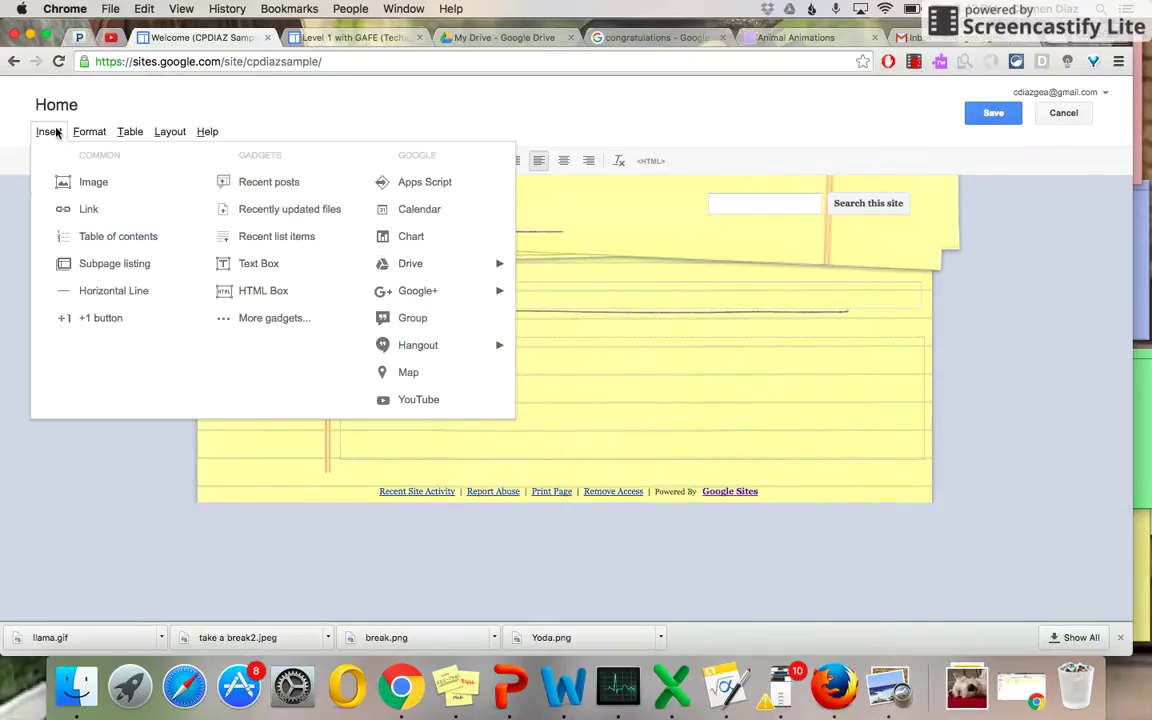
mouse_move(77, 133)
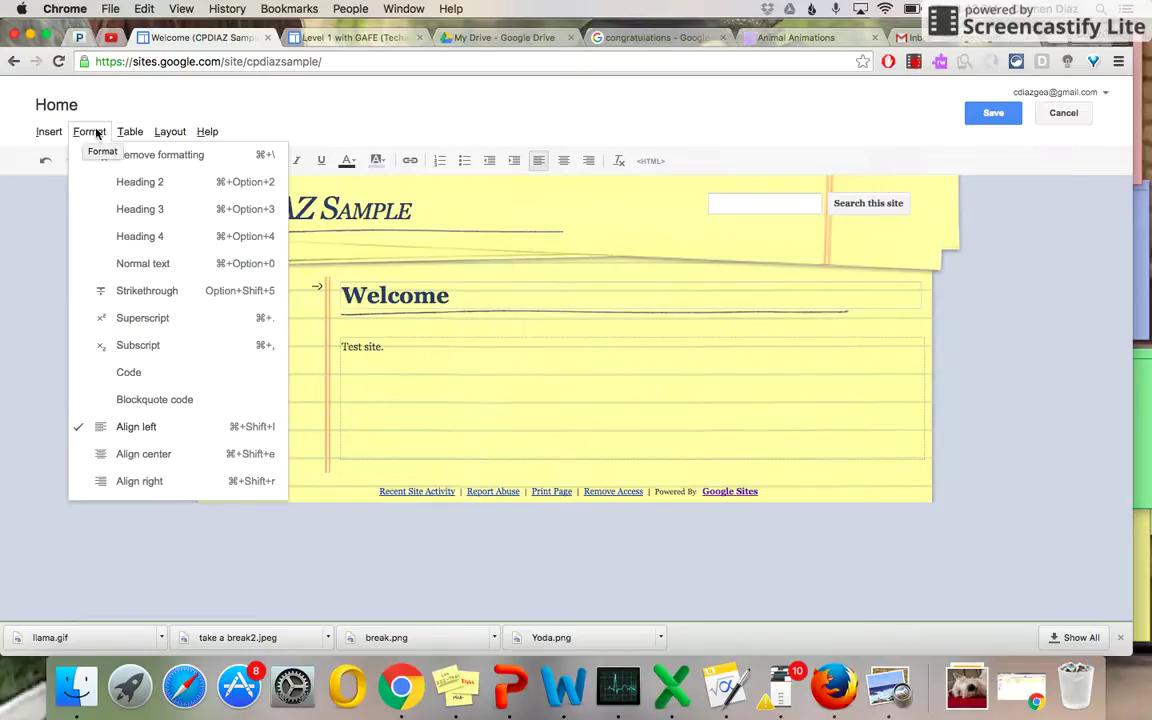
mouse_move(163, 133)
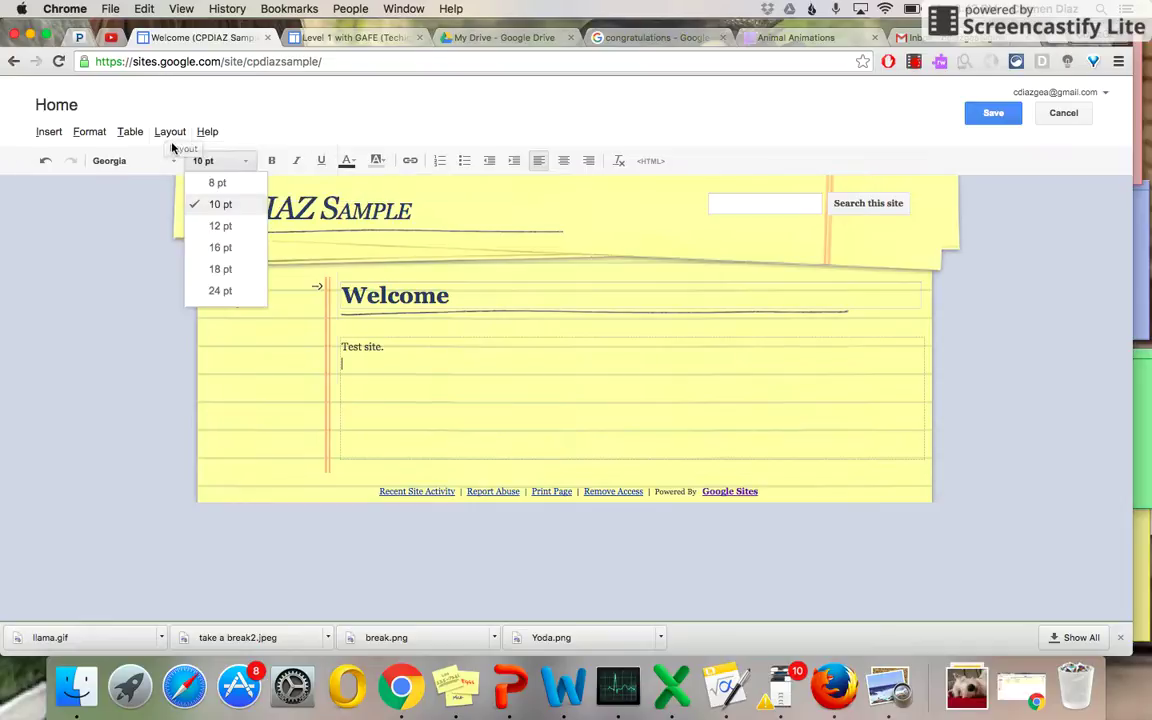
left_click(245, 182)
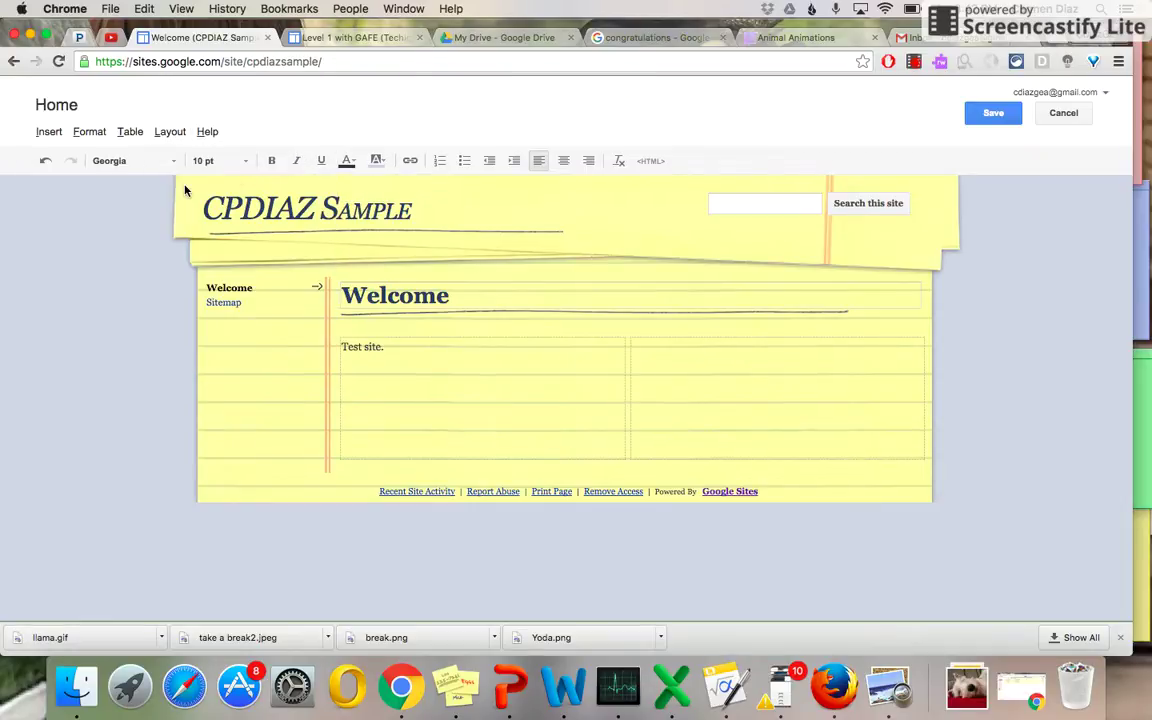
Switch the Welcome page's layout to Two column and save the page
left_click(170, 131)
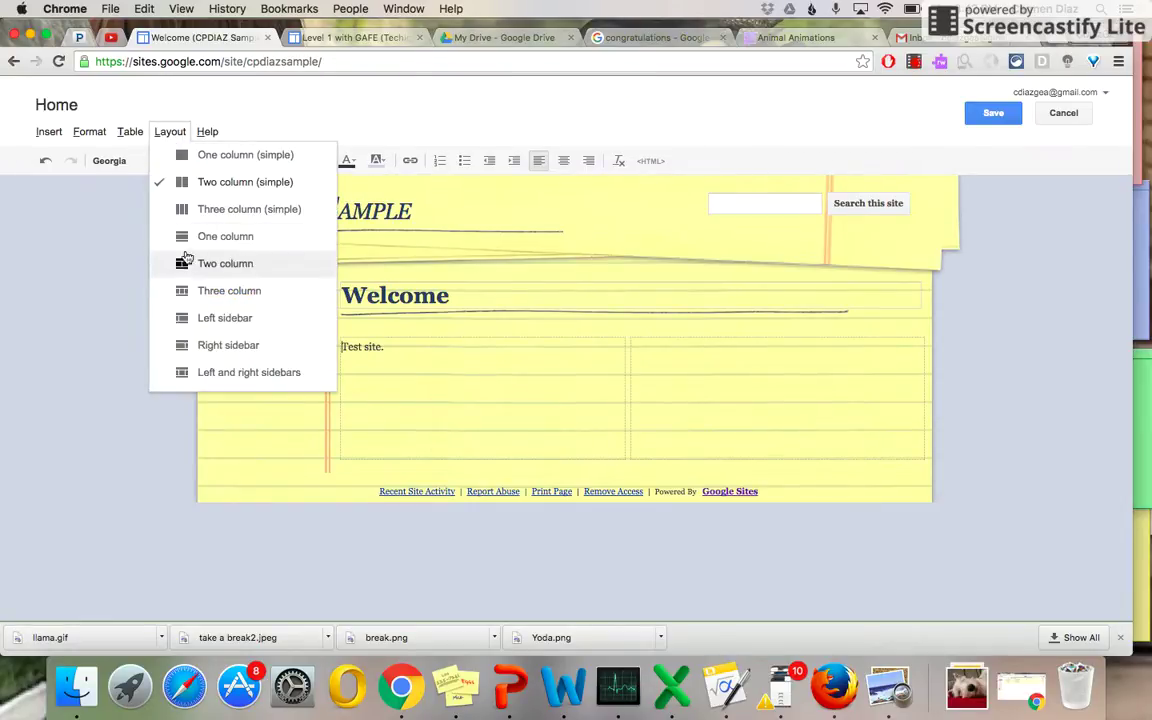
left_click(178, 236)
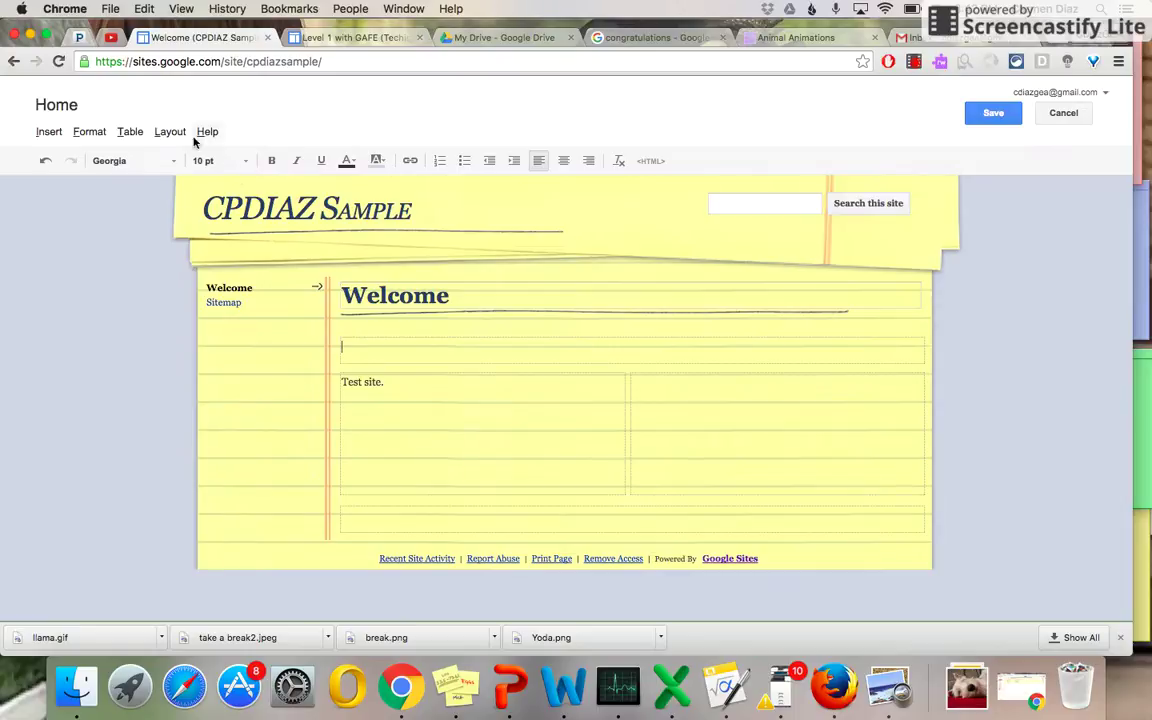
left_click(975, 113)
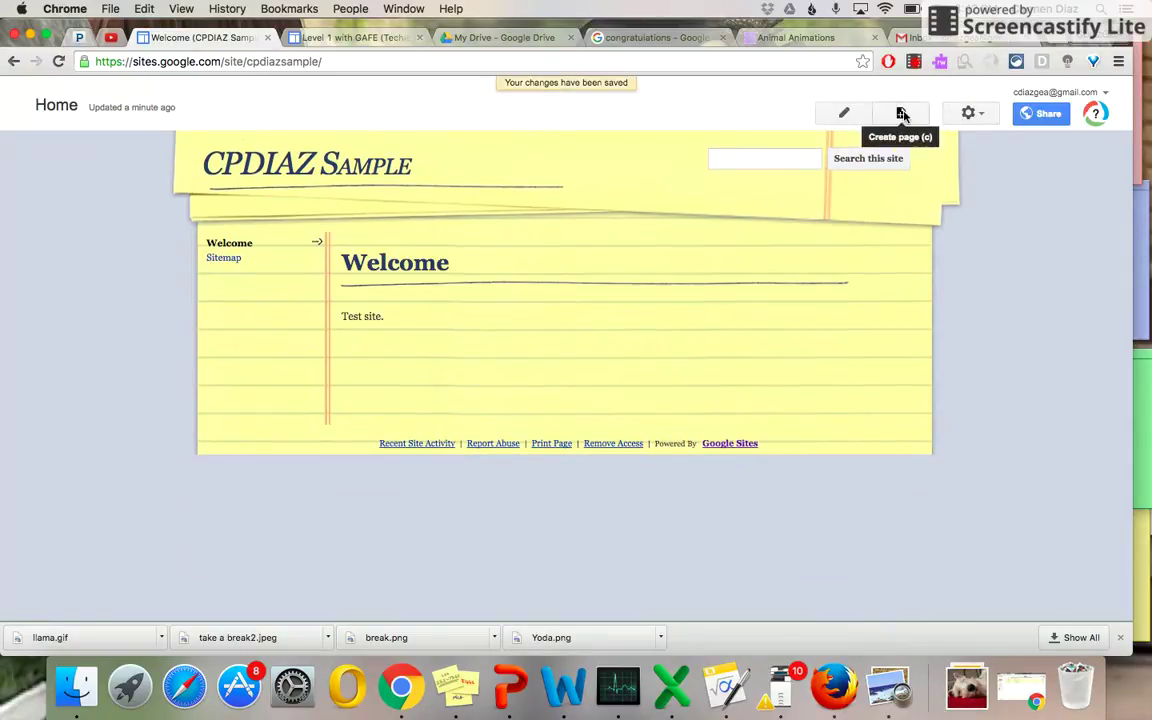
Create a page named "Class Resources" with the File Cabinet template, placed under Welcome
left_click(903, 114)
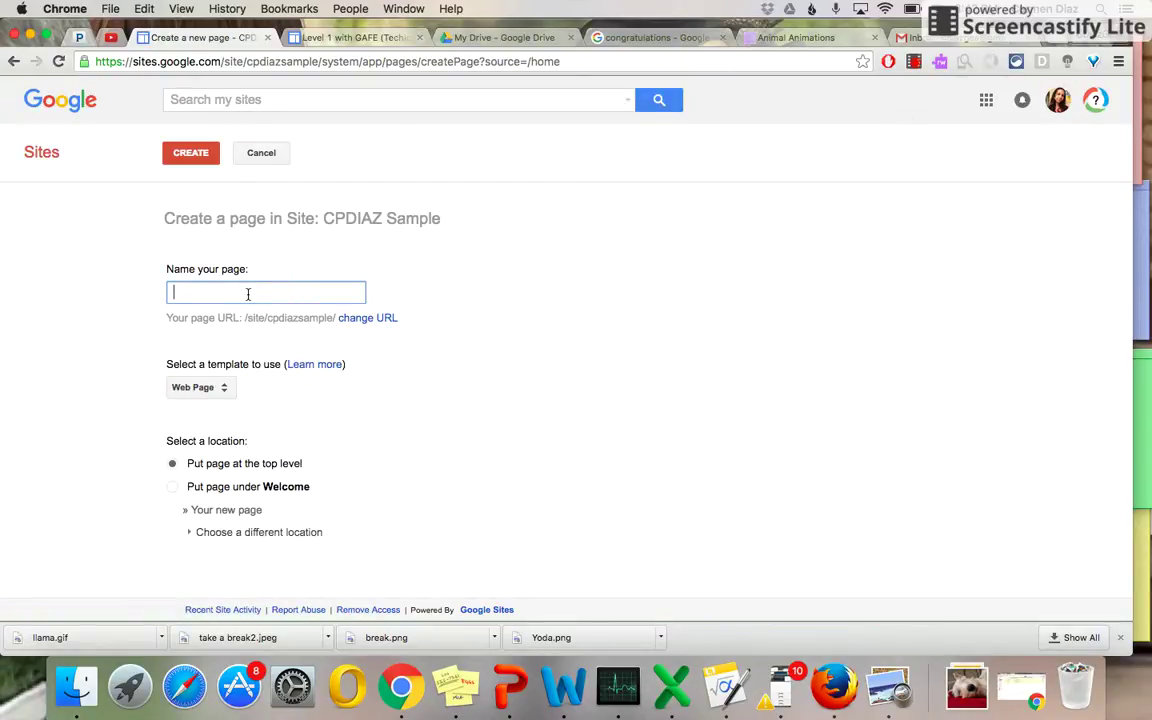
type("Class R")
type("es")
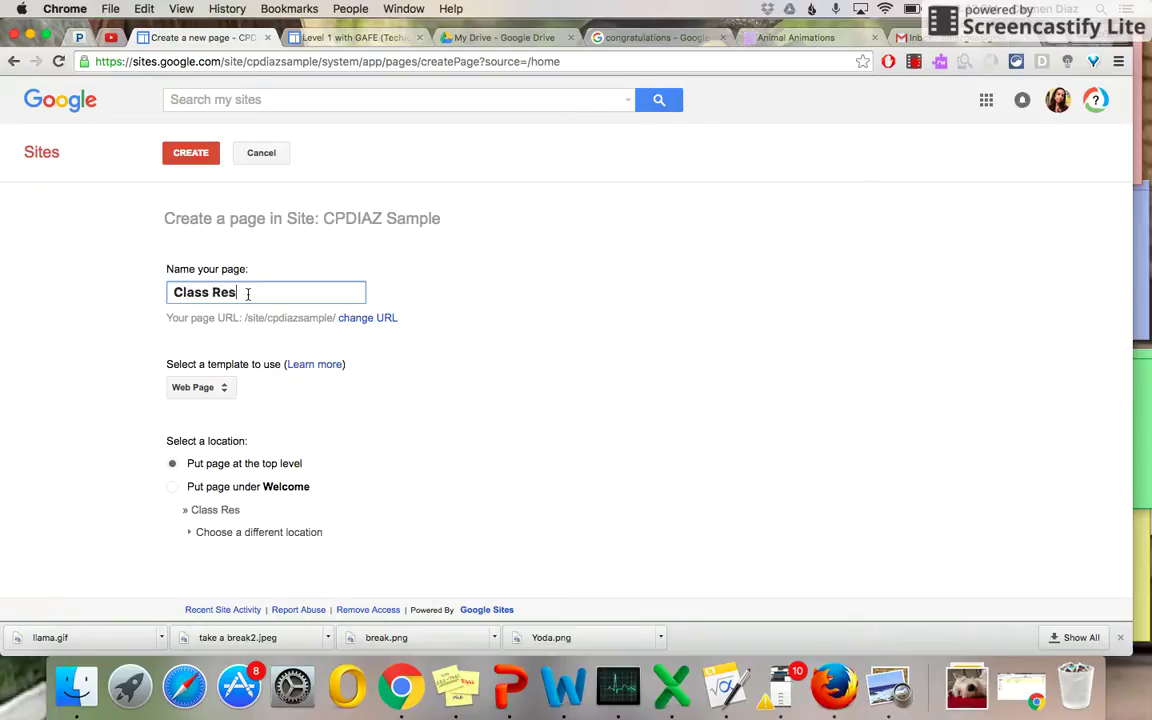
type("ources")
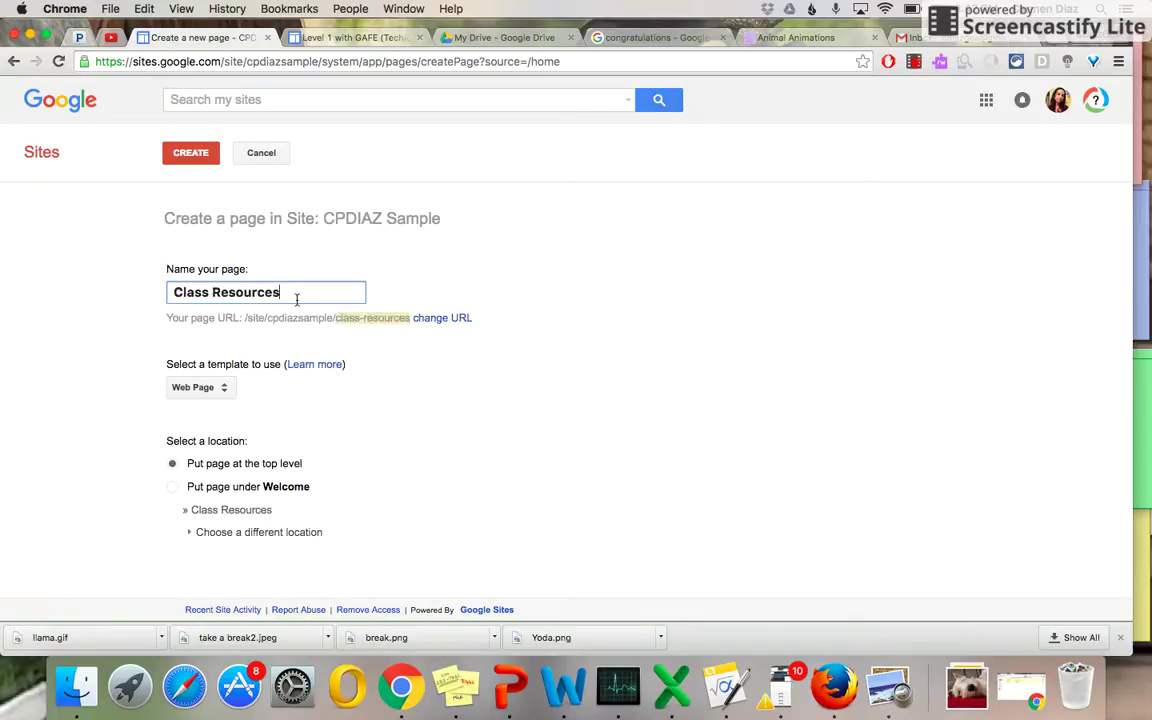
left_click(220, 388)
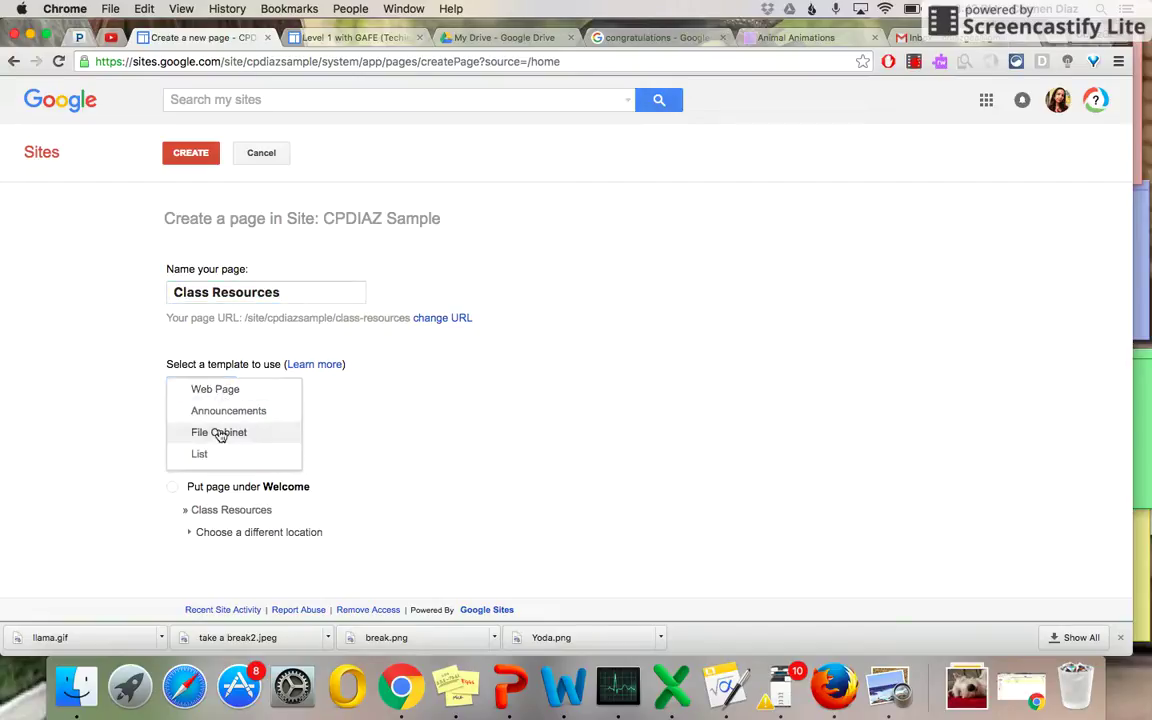
left_click(220, 433)
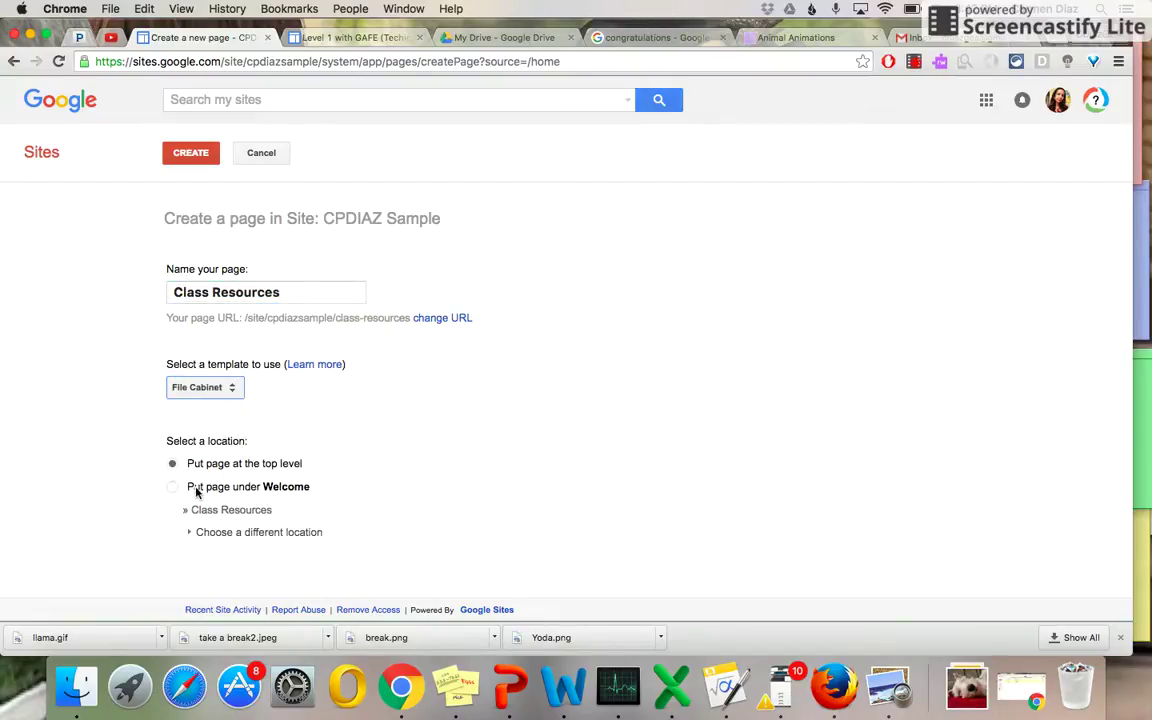
left_click(196, 488)
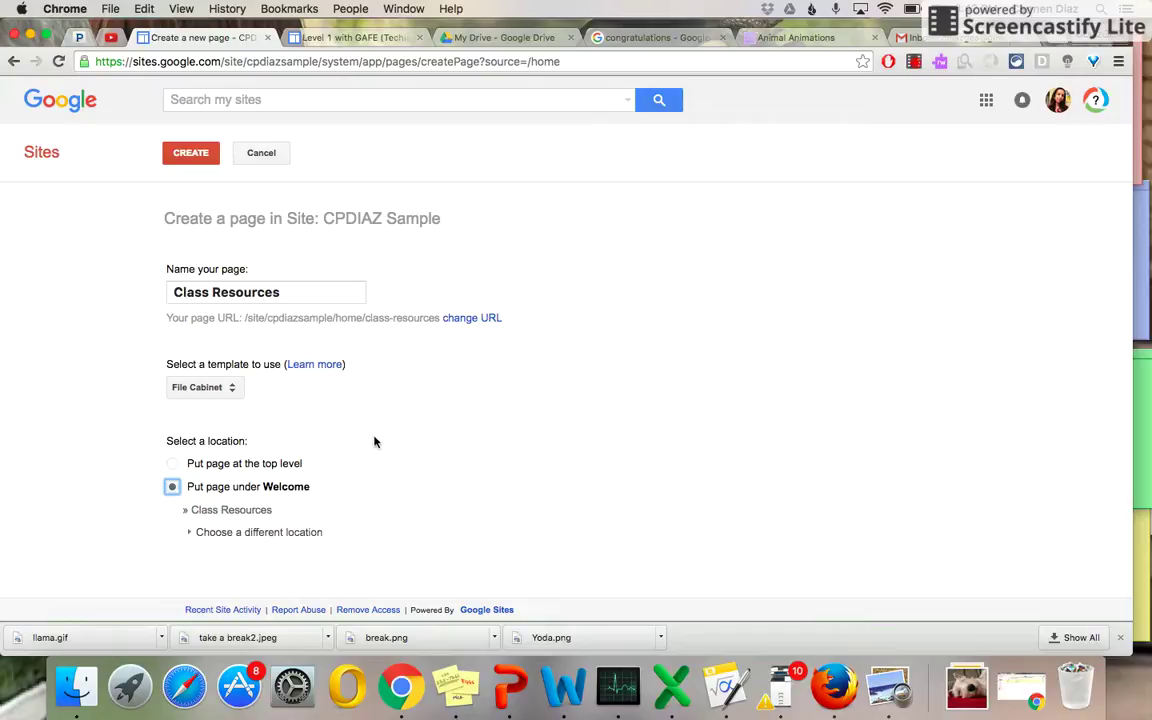
left_click(192, 153)
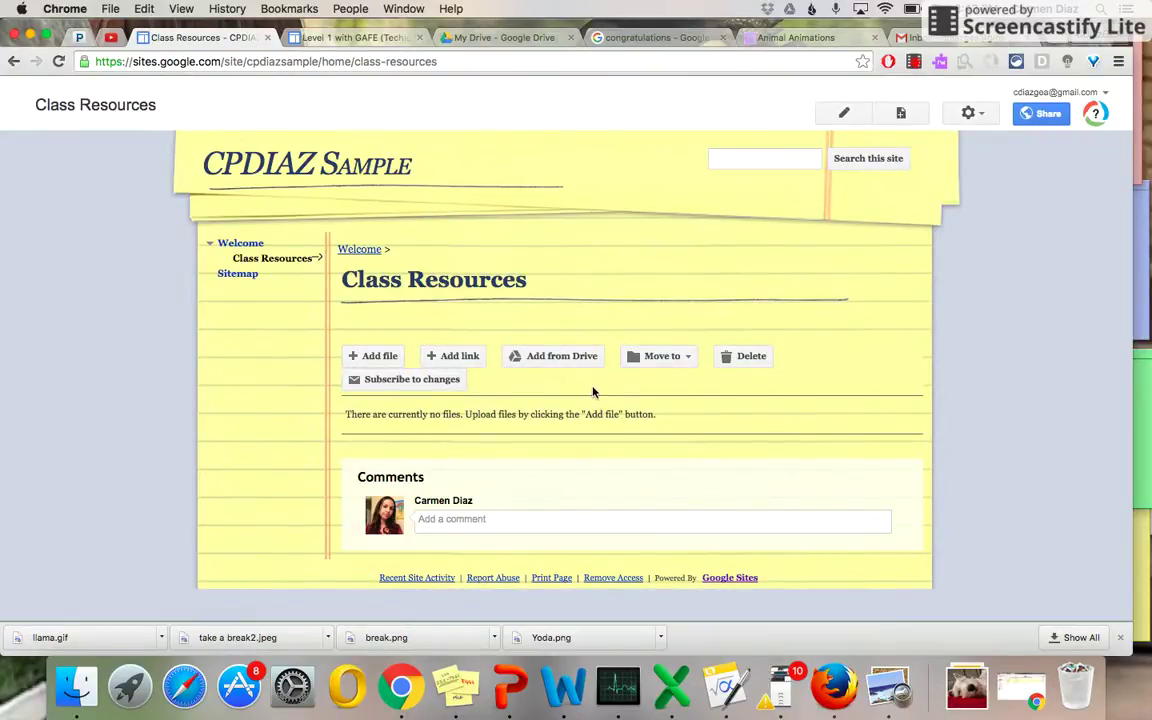
Upload delivery-receipt-template.docx from the Downloads folder to the Class Resources page
left_click(390, 361)
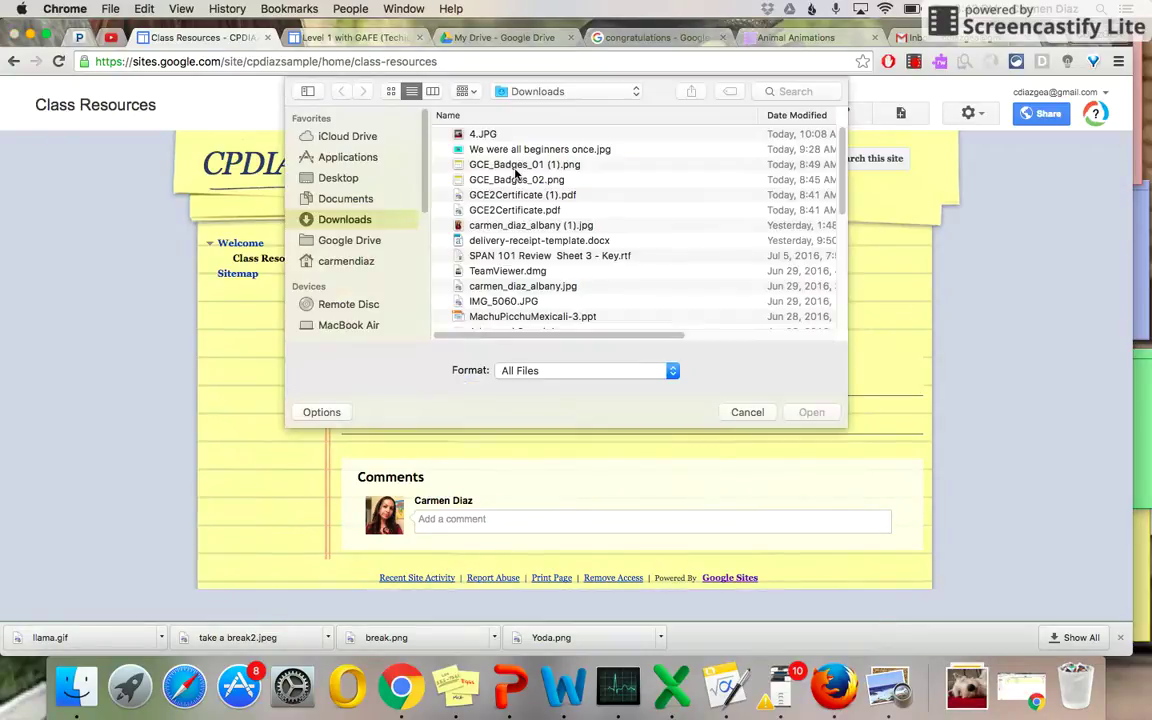
left_click(476, 242)
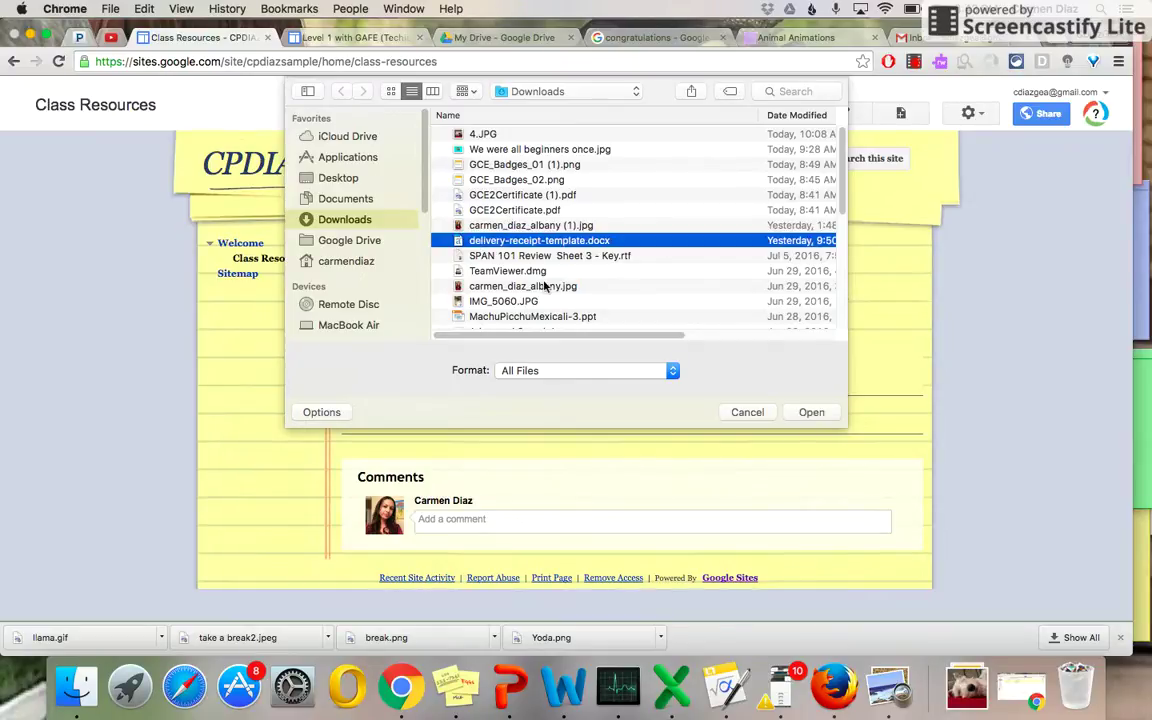
left_click(811, 411)
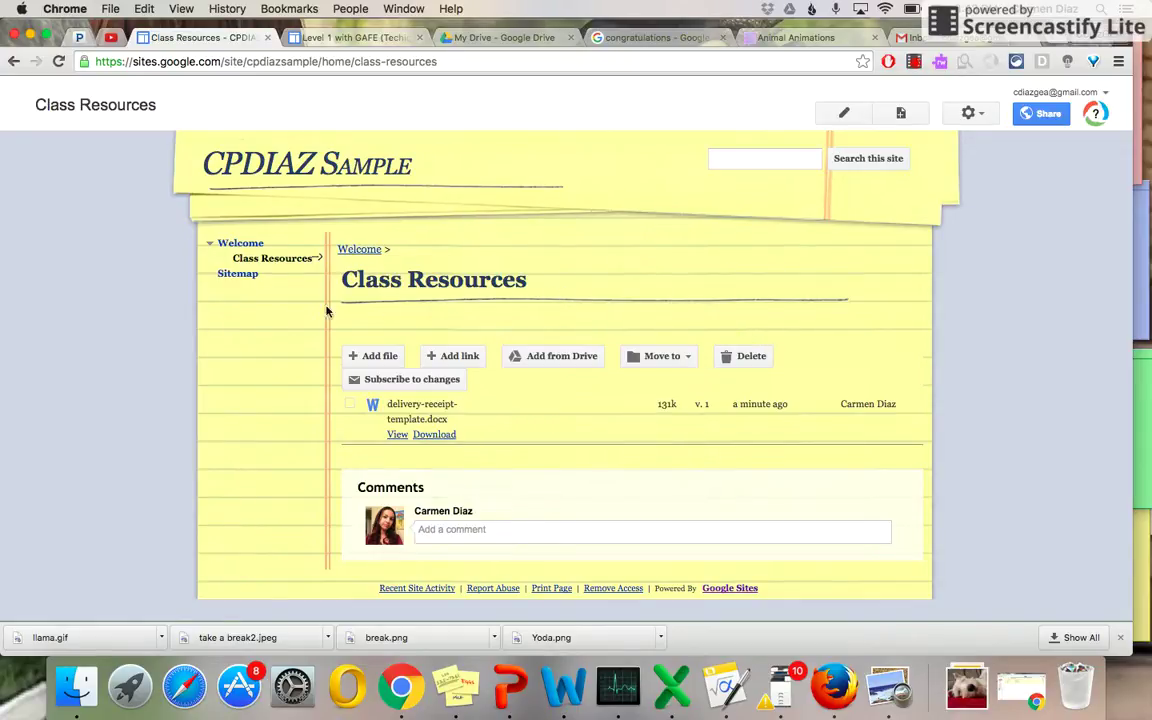
Create a page named "Blog" with the Announcements template, placed under Class Resources
left_click(900, 113)
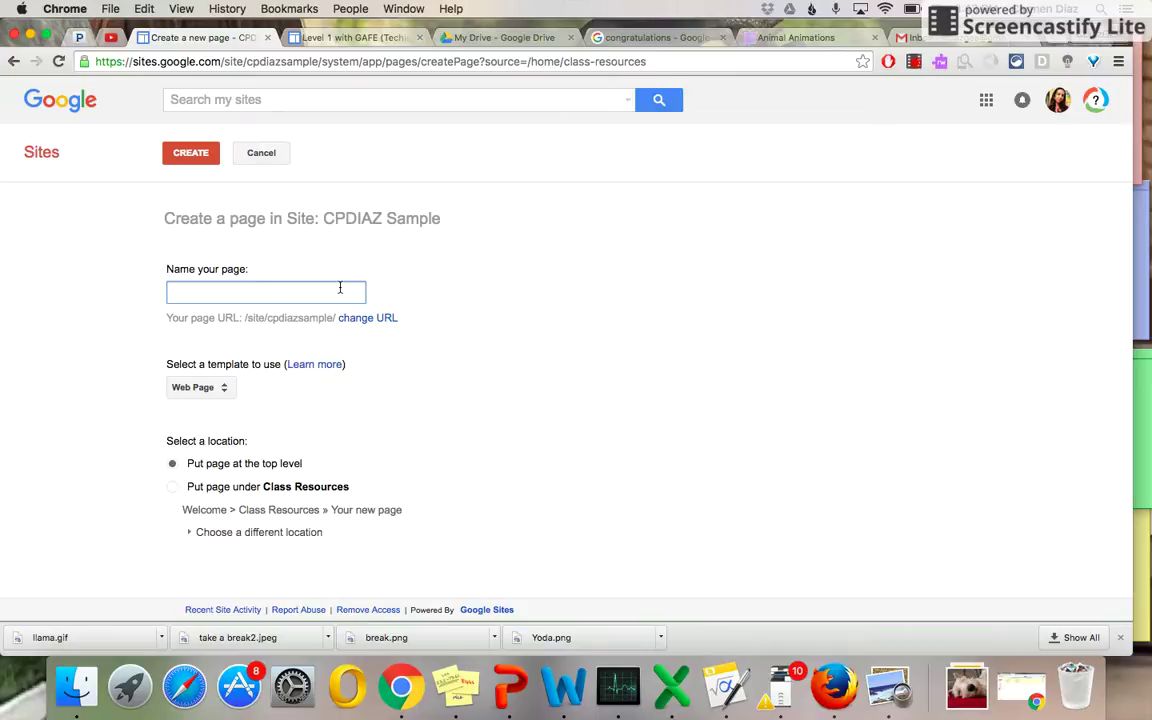
type("Blog")
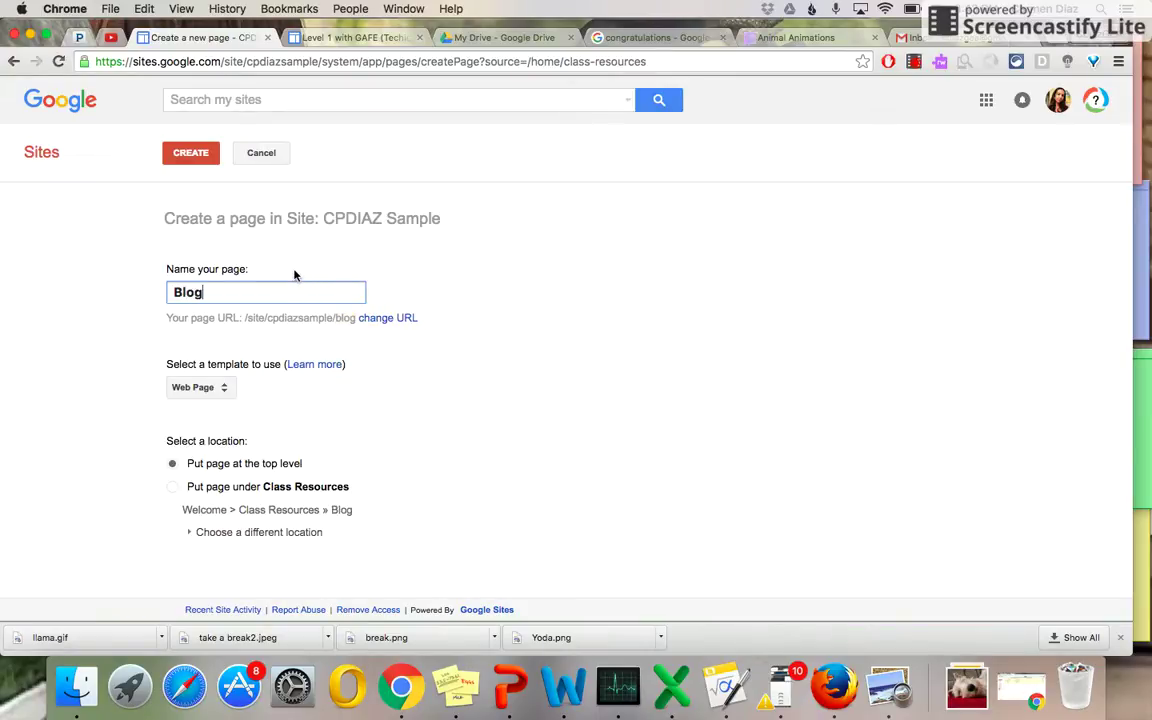
left_click(222, 387)
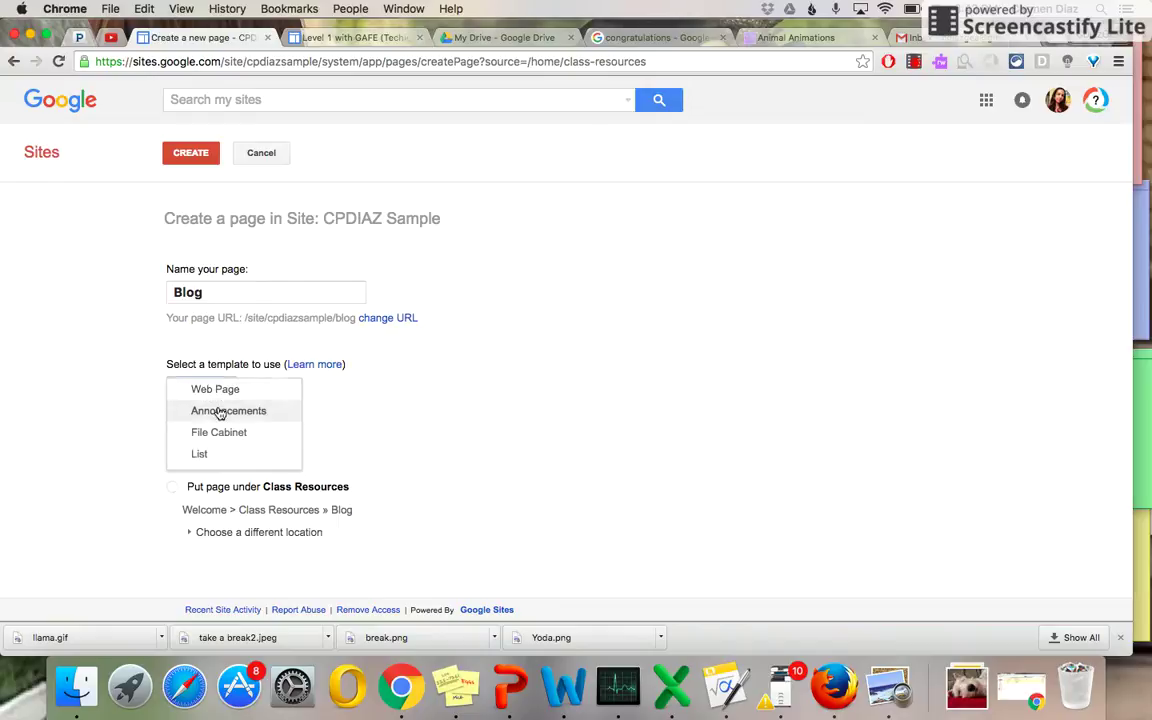
left_click(220, 412)
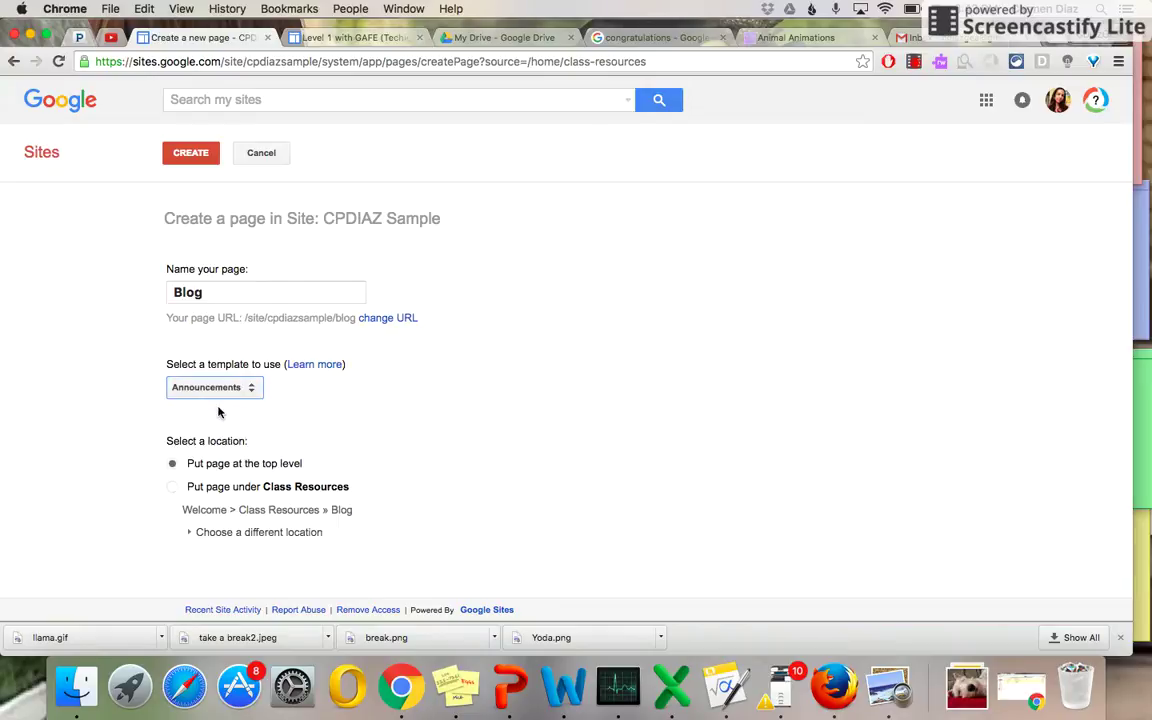
left_click(213, 487)
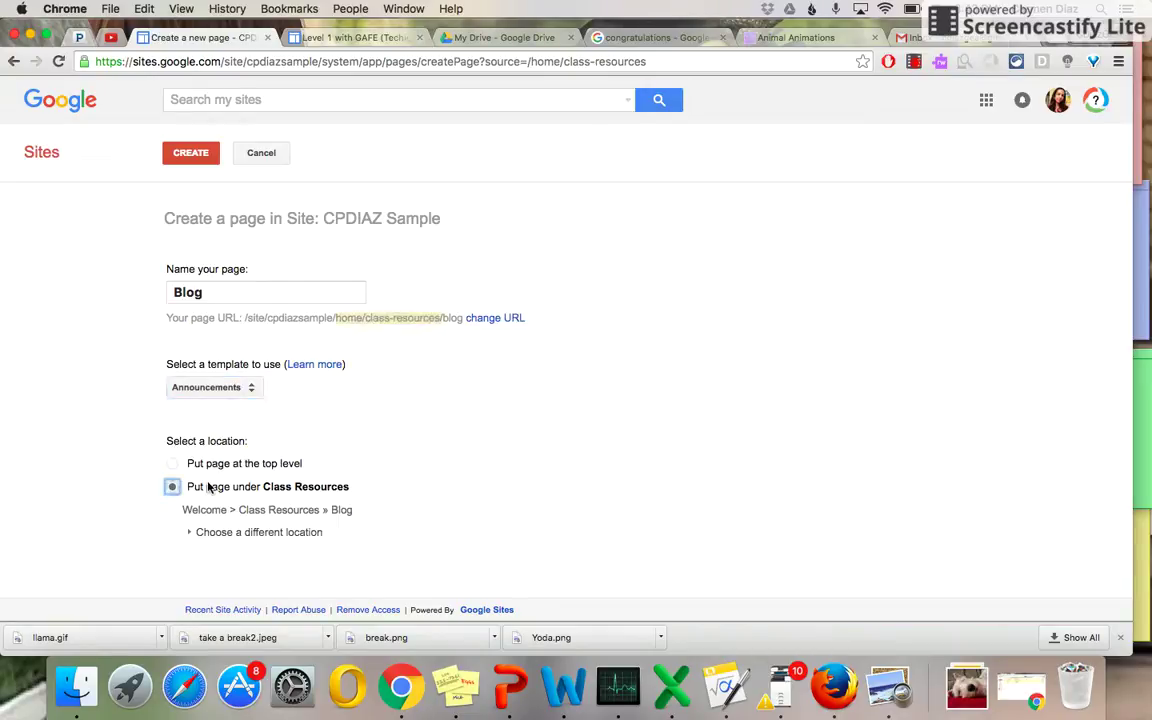
left_click(188, 156)
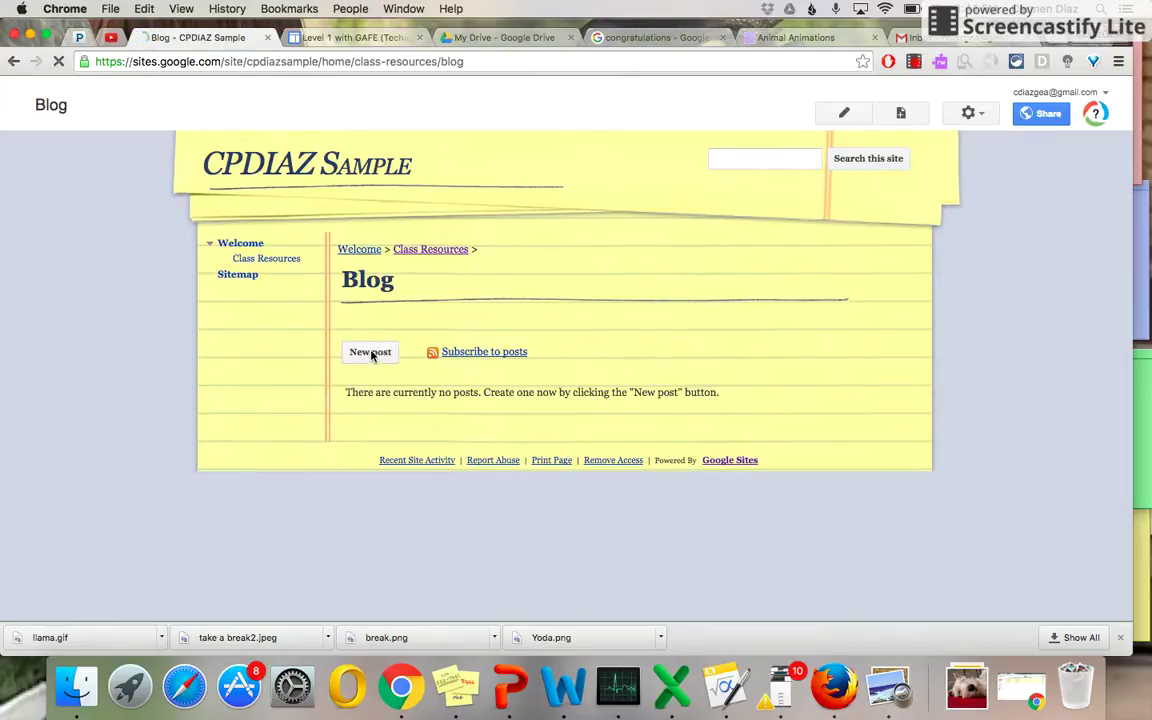
Add a post to the Blog page with the title "Science Experiment" and the text "Force and Motion", and save it
left_click(370, 352)
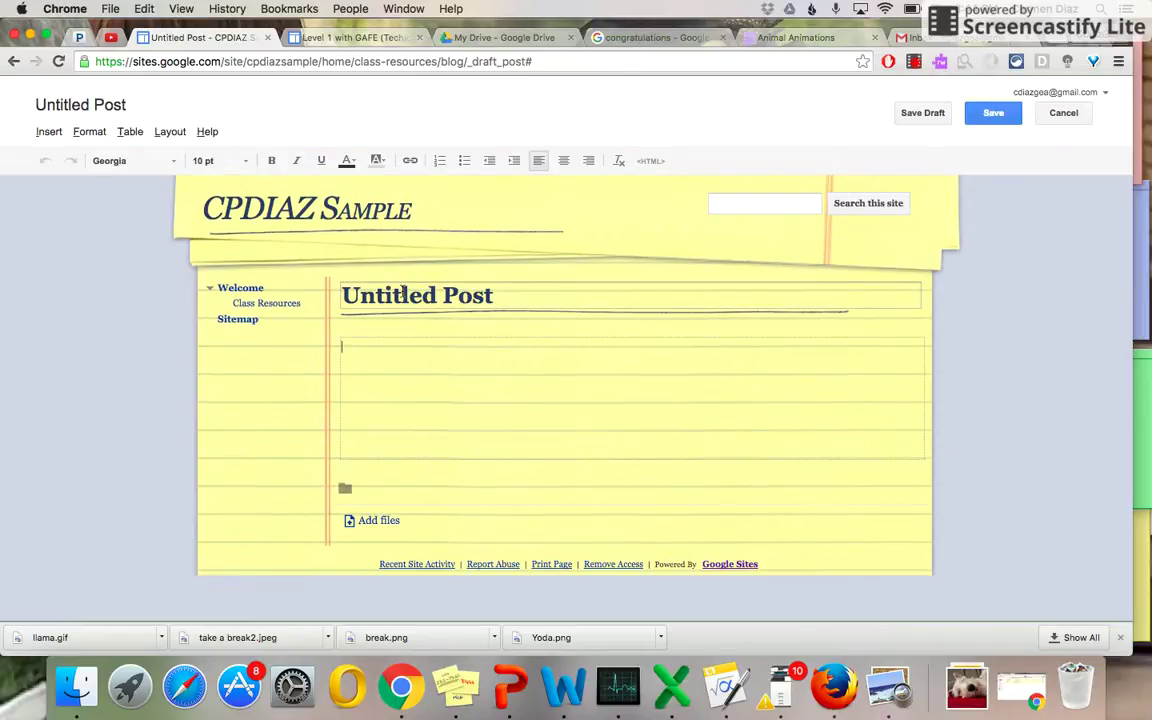
left_click_drag(496, 296, 345, 295)
type("Sci")
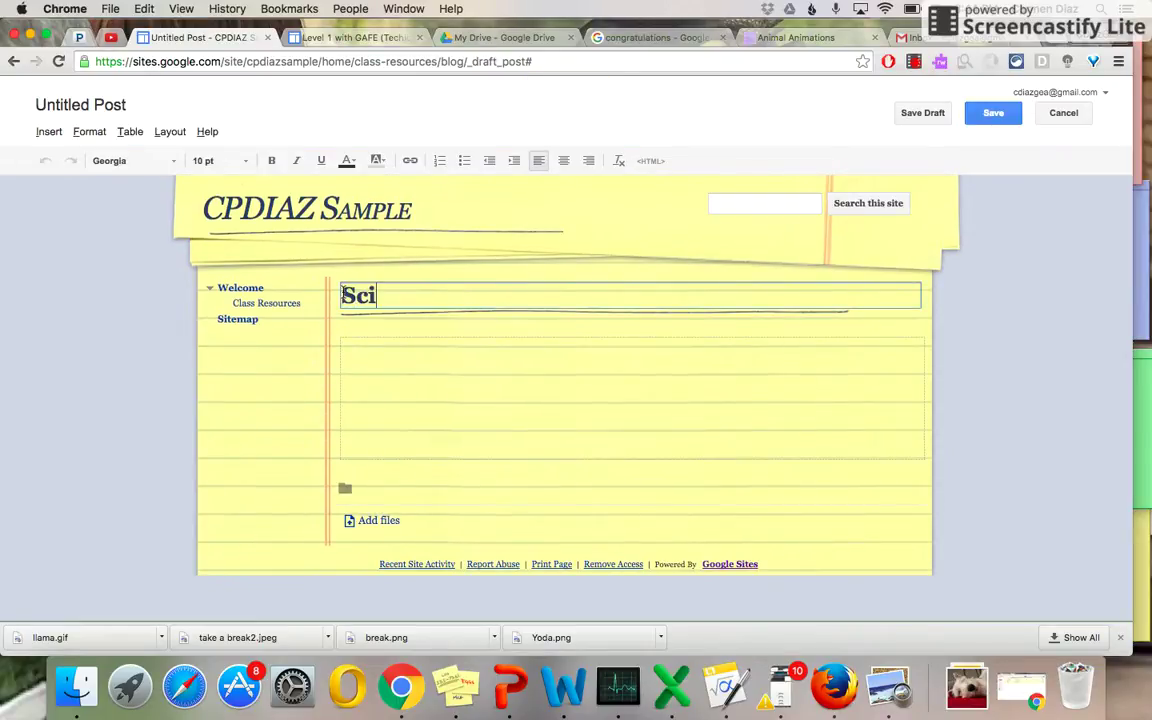
type("ence Experime")
key("BackSpace")
key("BackSpace")
type("eriment")
left_click(369, 361)
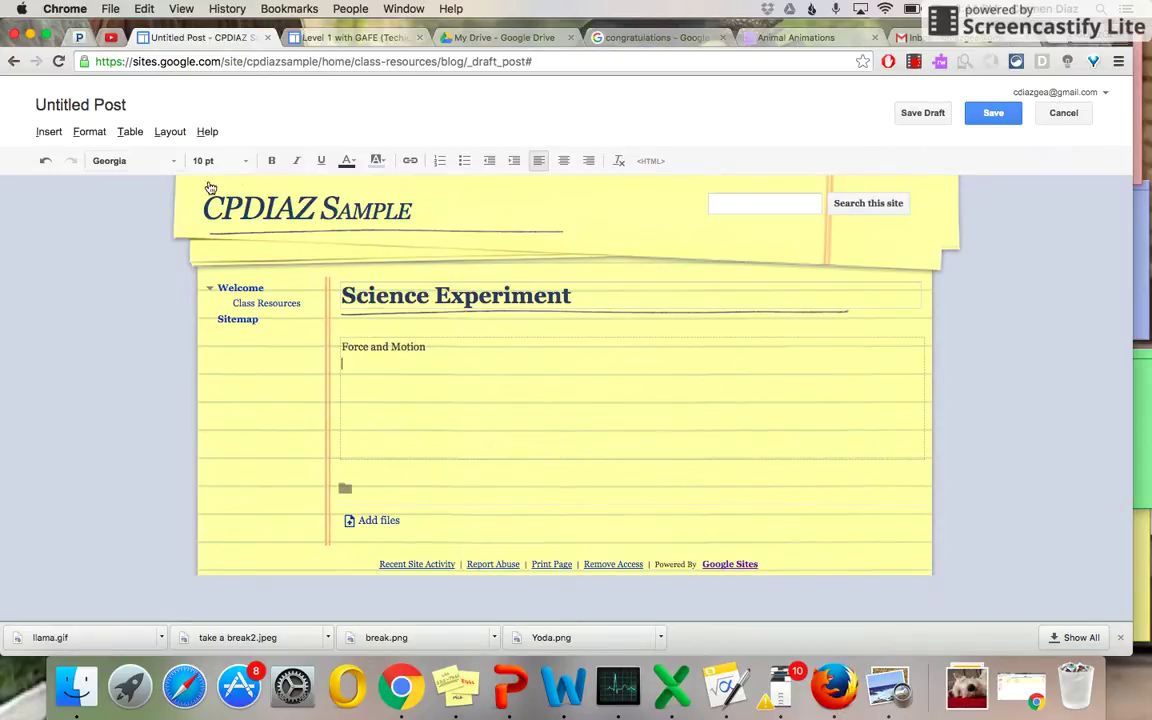
left_click(130, 131)
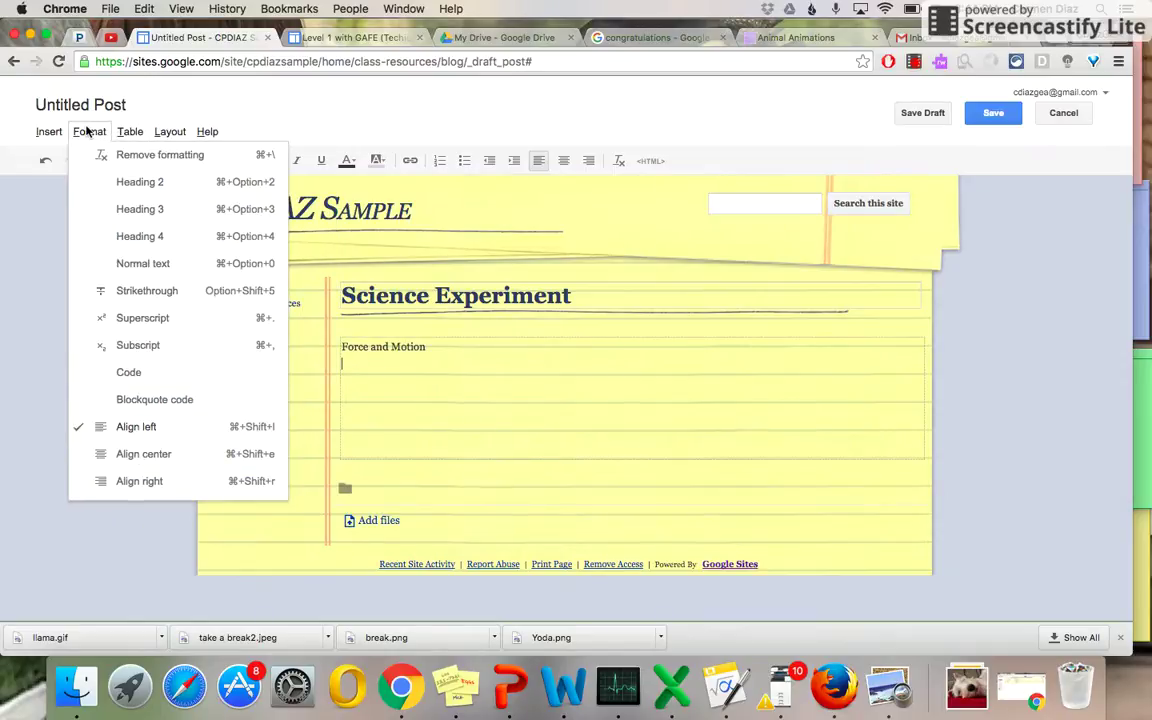
left_click(92, 131)
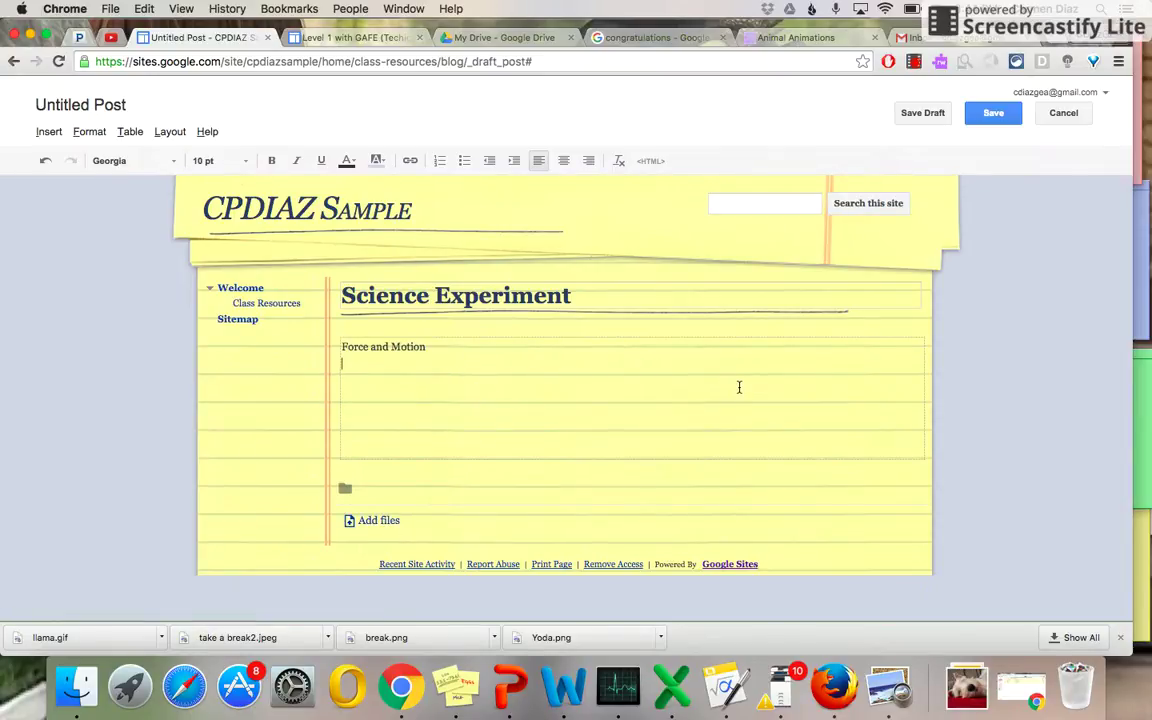
left_click(995, 118)
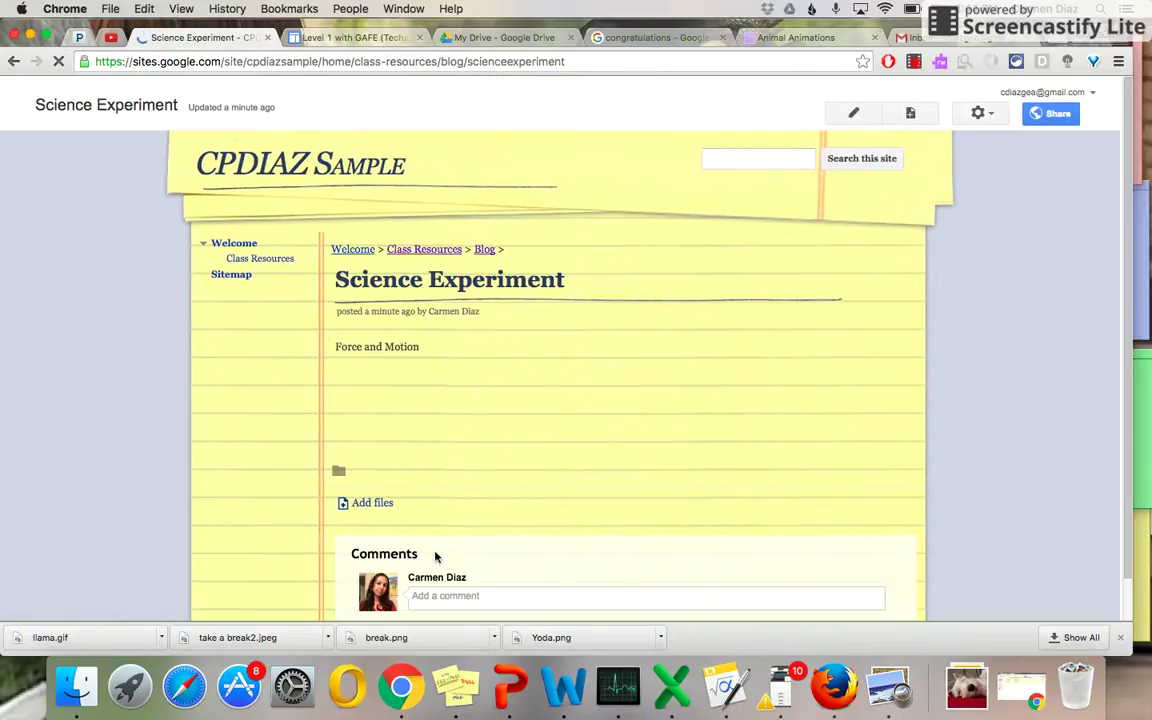
Check the post's comment field, view the Class Resources page, and open the sitemap with the Welcome and Class Resources levels expanded
left_click(504, 597)
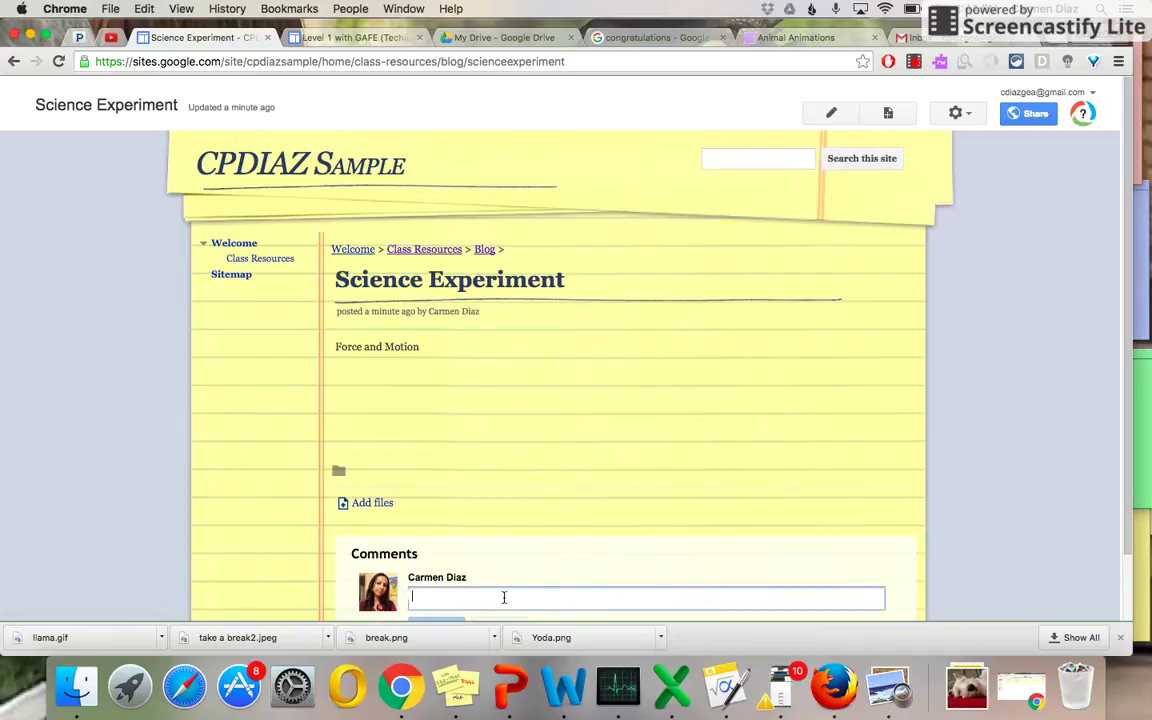
left_click(301, 427)
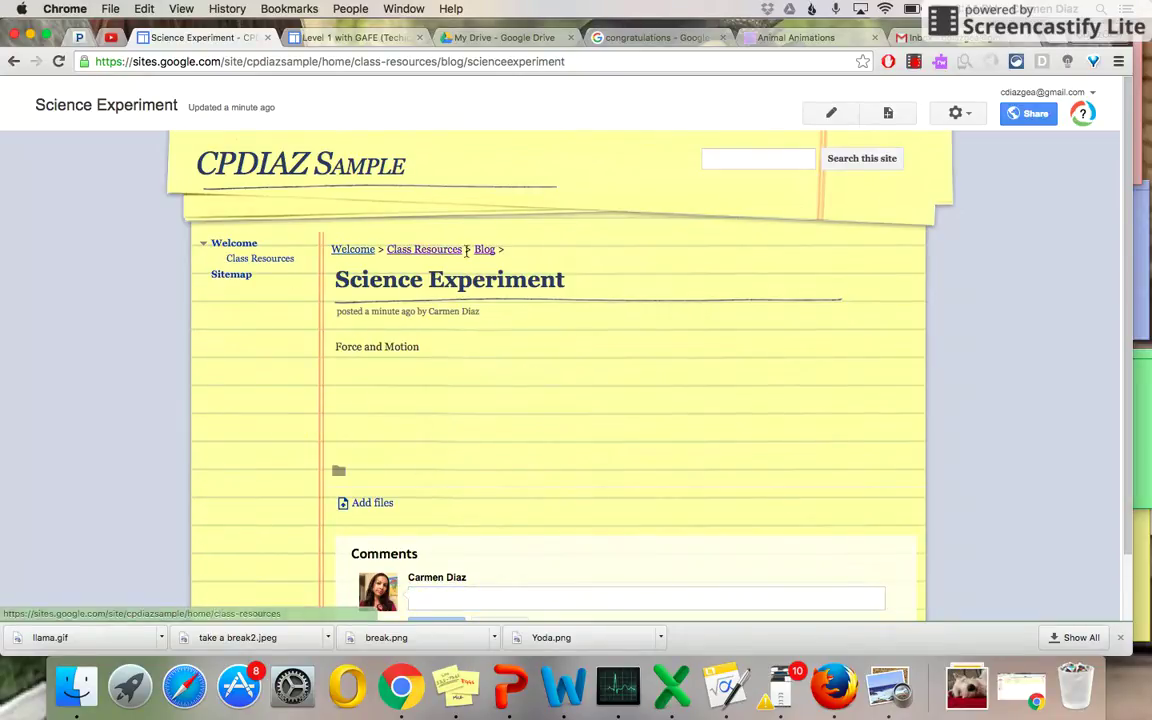
left_click(270, 262)
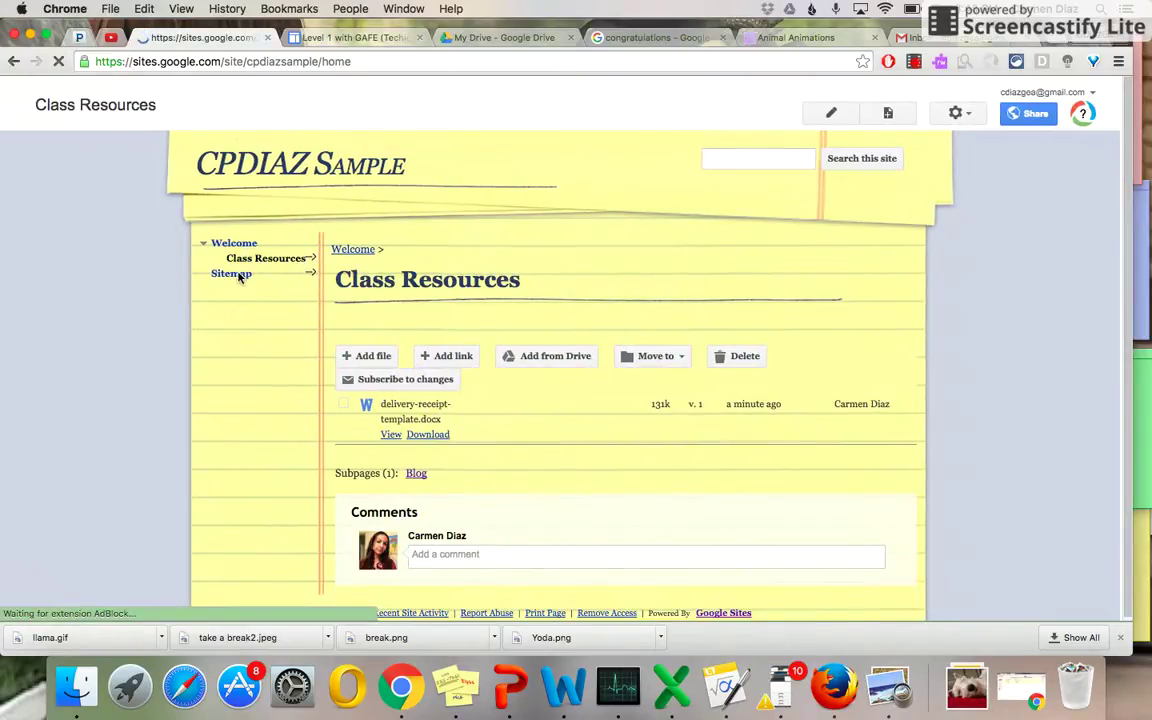
left_click(241, 277)
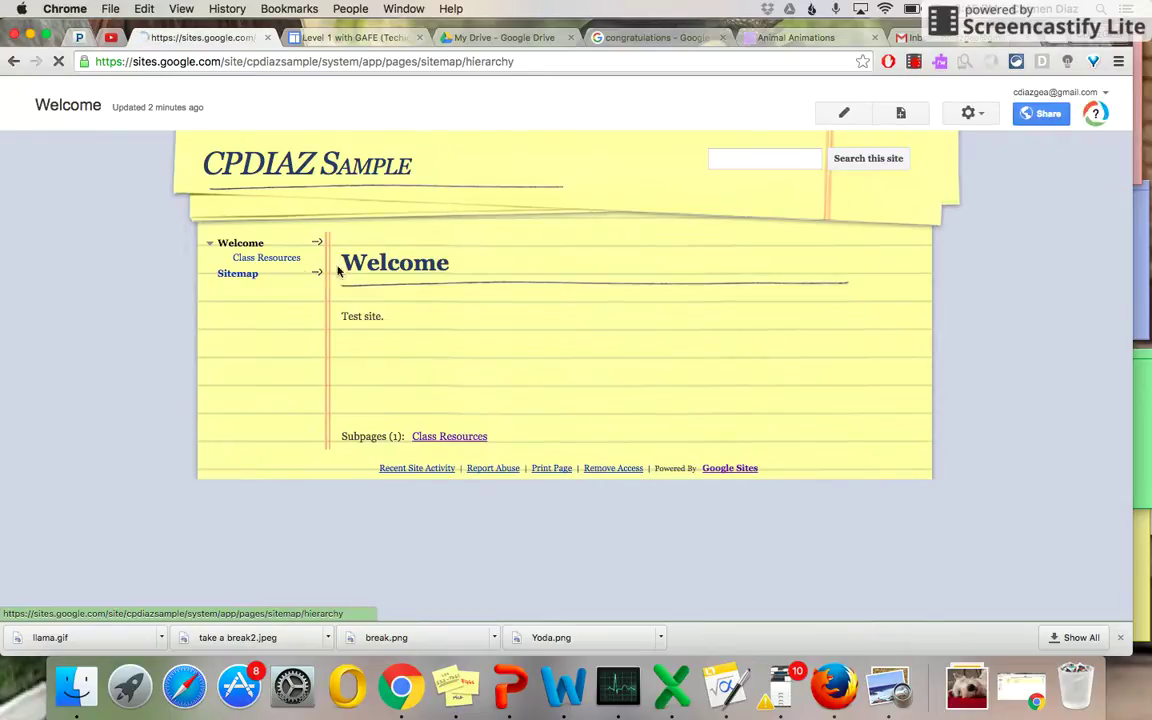
left_click(342, 362)
left_click(357, 382)
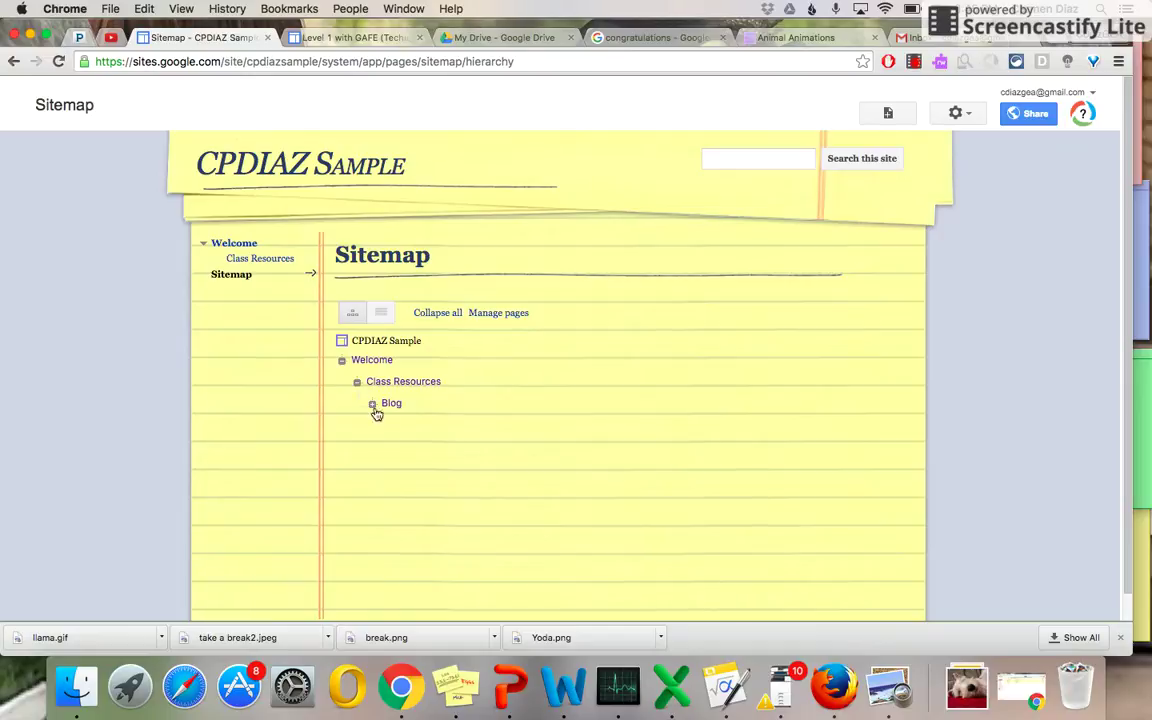
Review the templates offered for a new page, leave without creating one, and look over the site actions
left_click(892, 114)
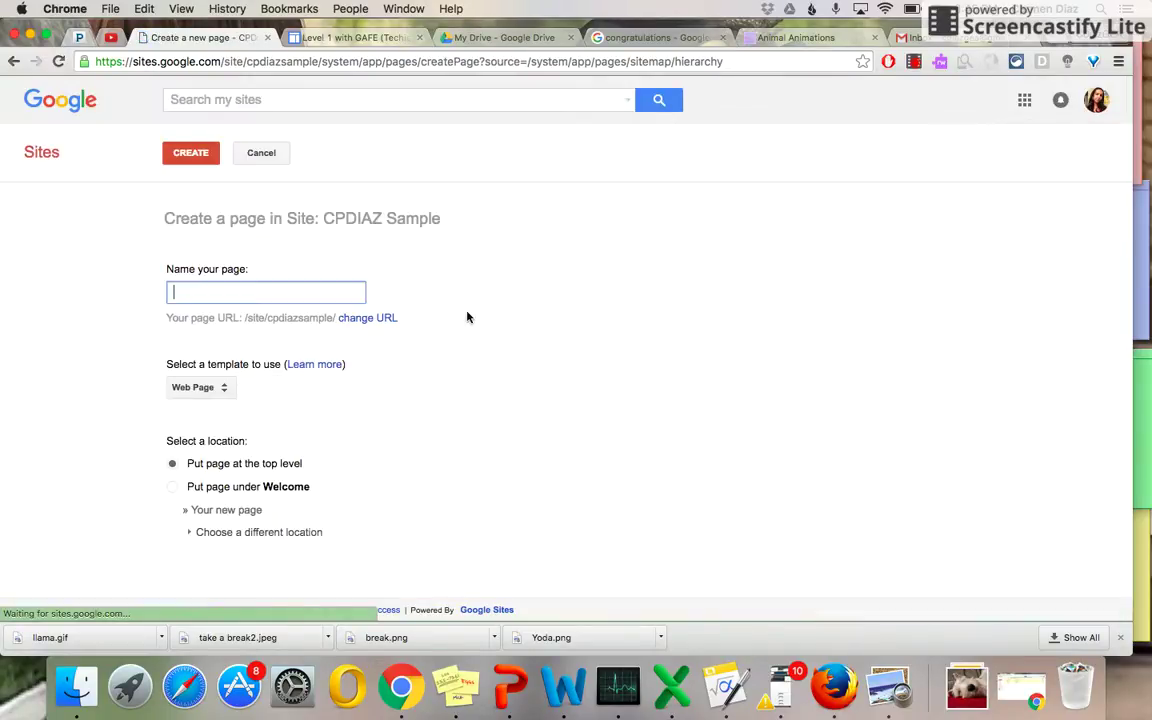
left_click(216, 389)
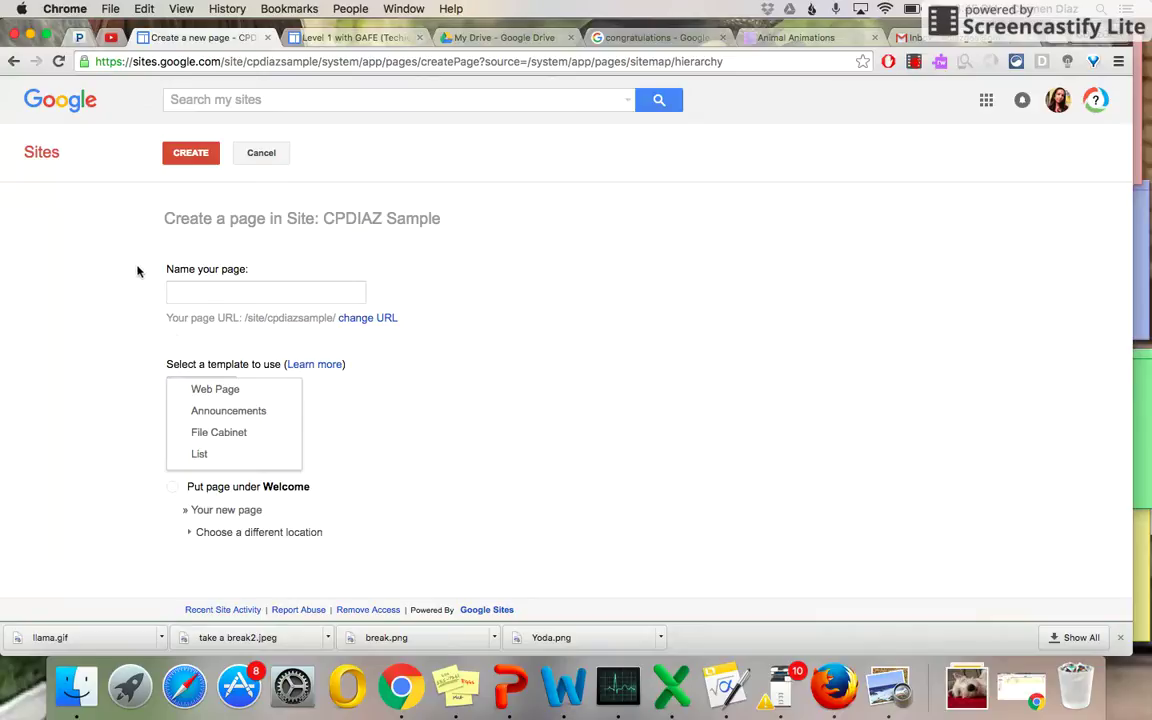
left_click(264, 154)
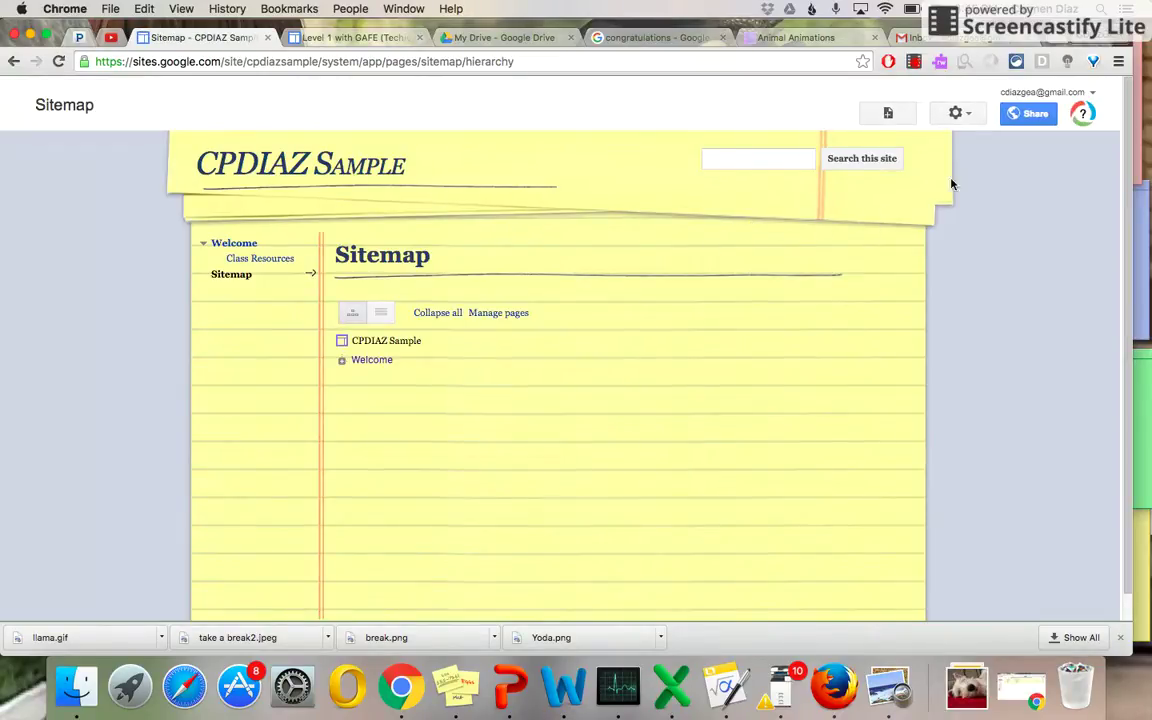
left_click(965, 115)
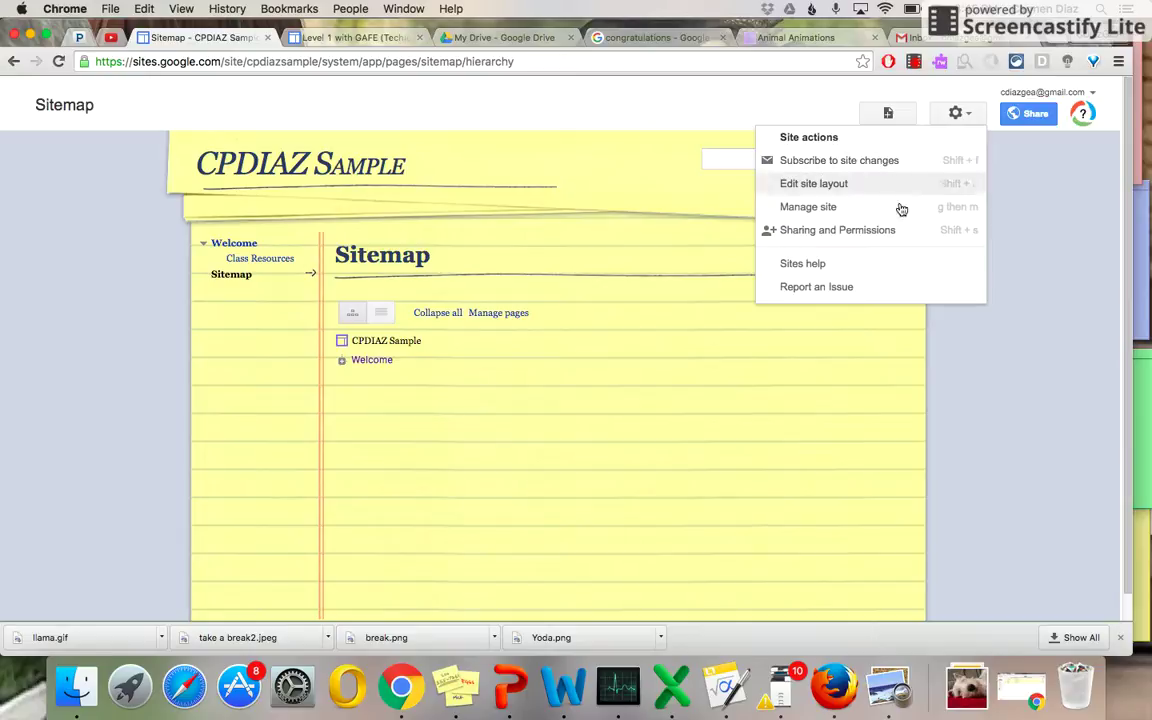
left_click(957, 113)
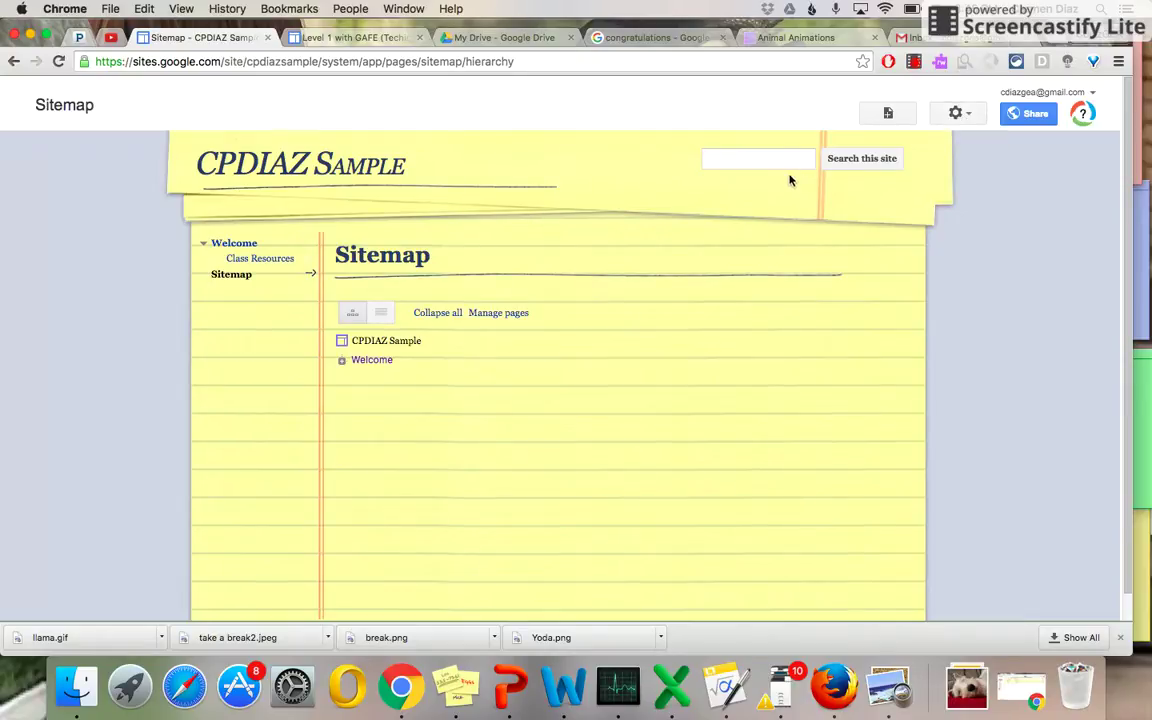
left_click(914, 63)
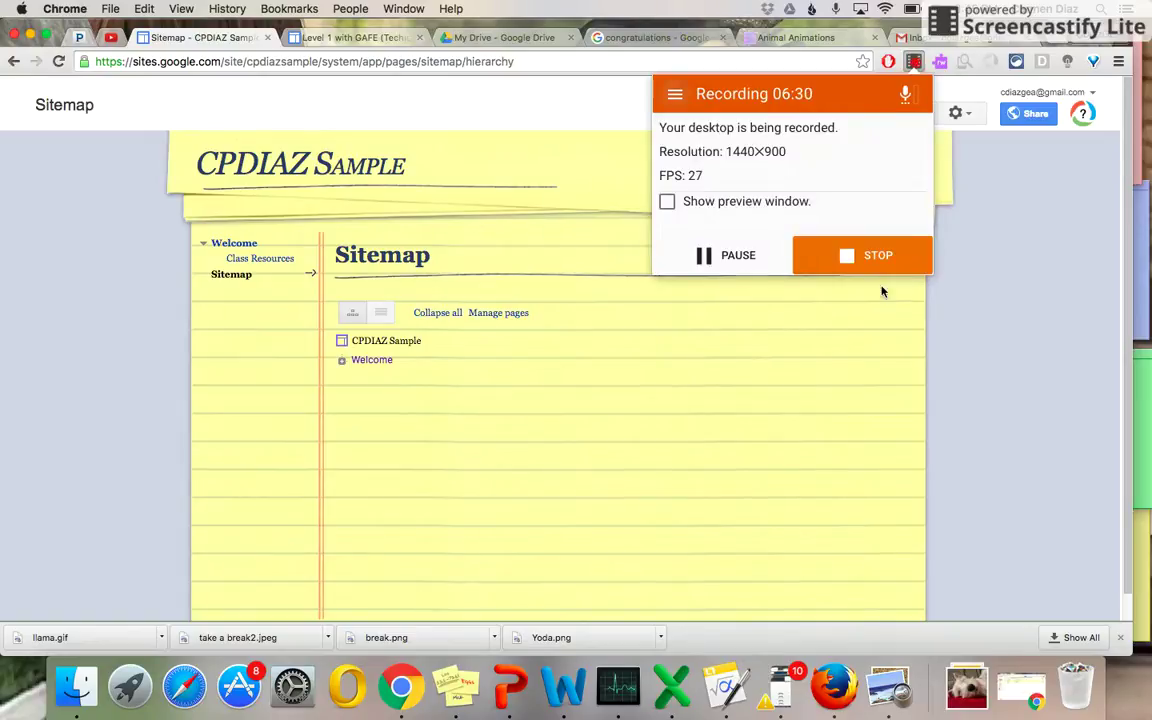